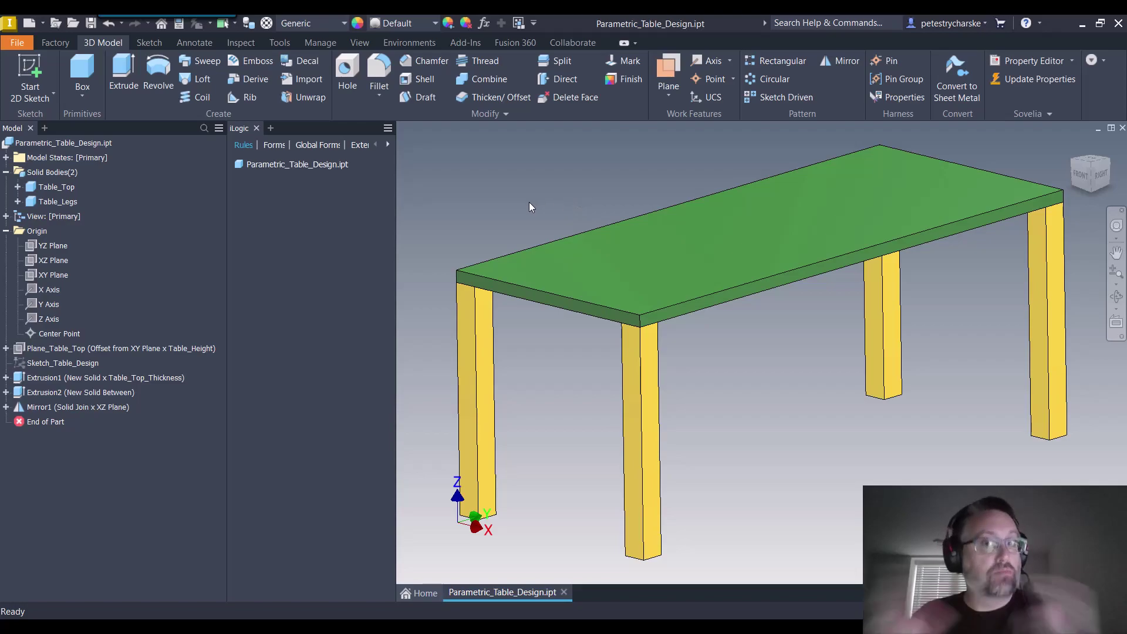
Step: Change Table_Length to 144 in in the Parameters list, check the longer table, and close the list
{"action": "scroll", "coordinate": [577, 226], "scroll_direction": "up", "scroll_amount": 5}
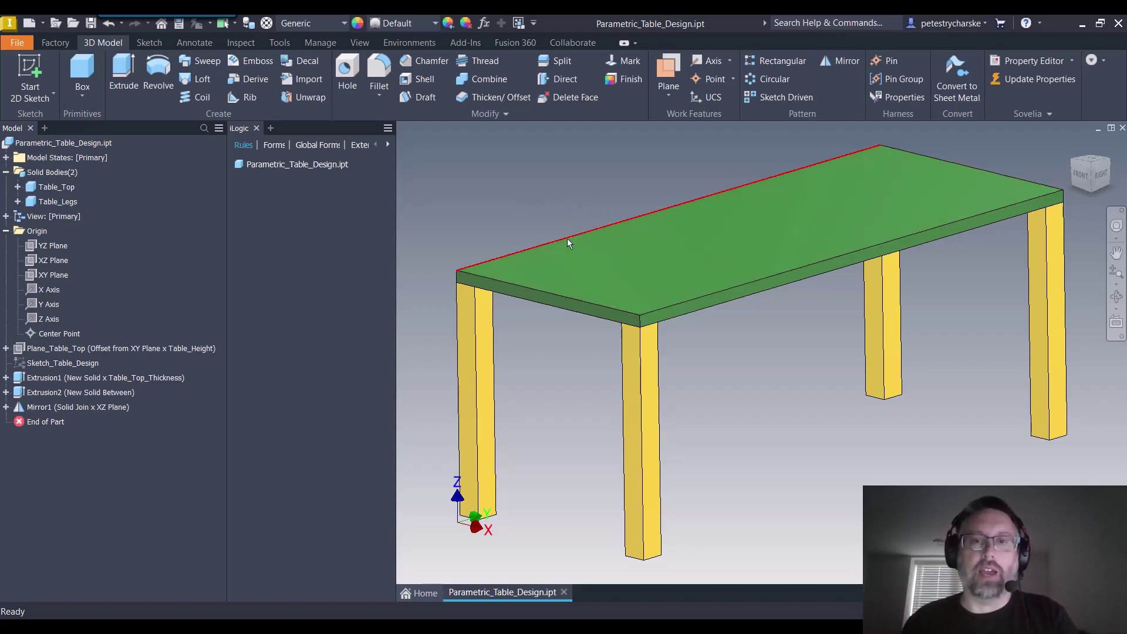
{"action": "middle_click_drag", "start_coordinate": [530, 234], "coordinate": [863, 312]}
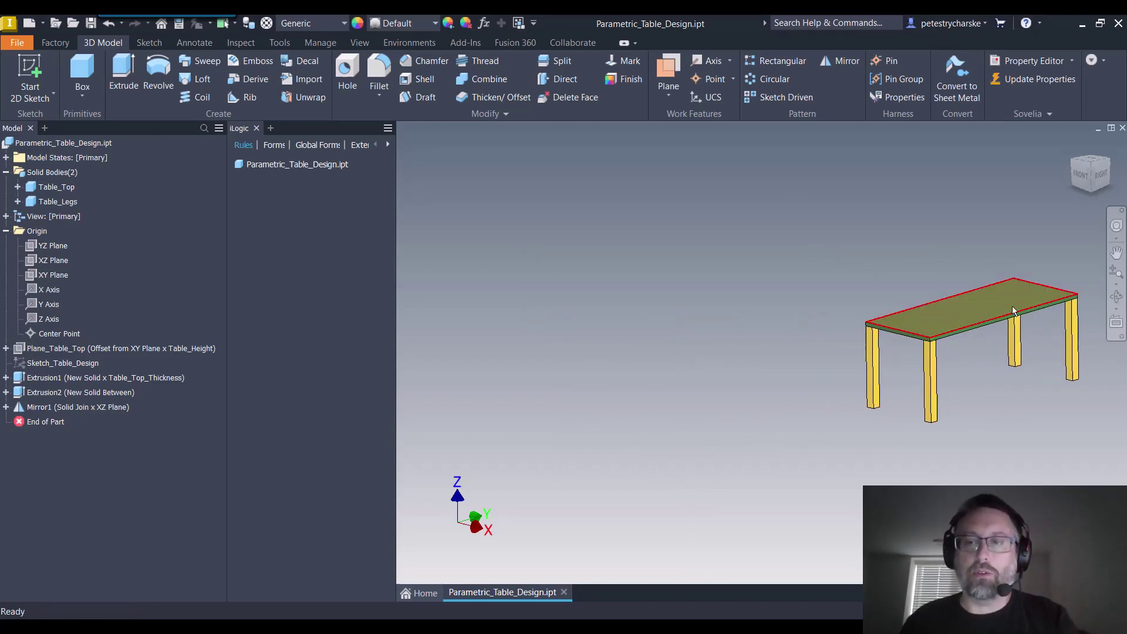
{"action": "left_click", "coordinate": [482, 26]}
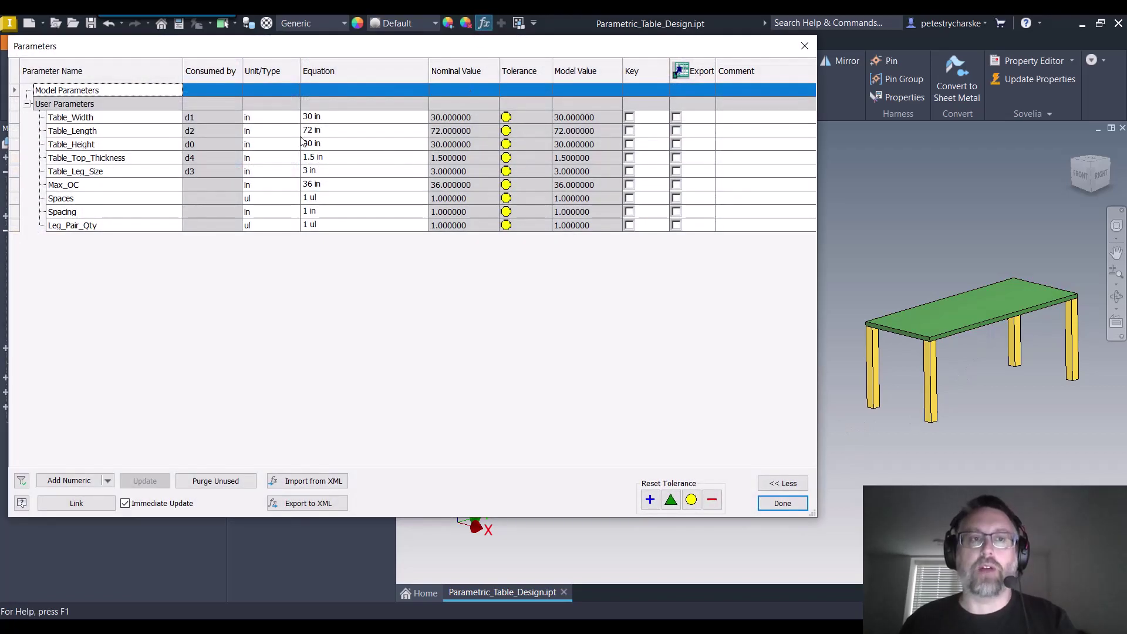
{"action": "left_click", "coordinate": [355, 131]}
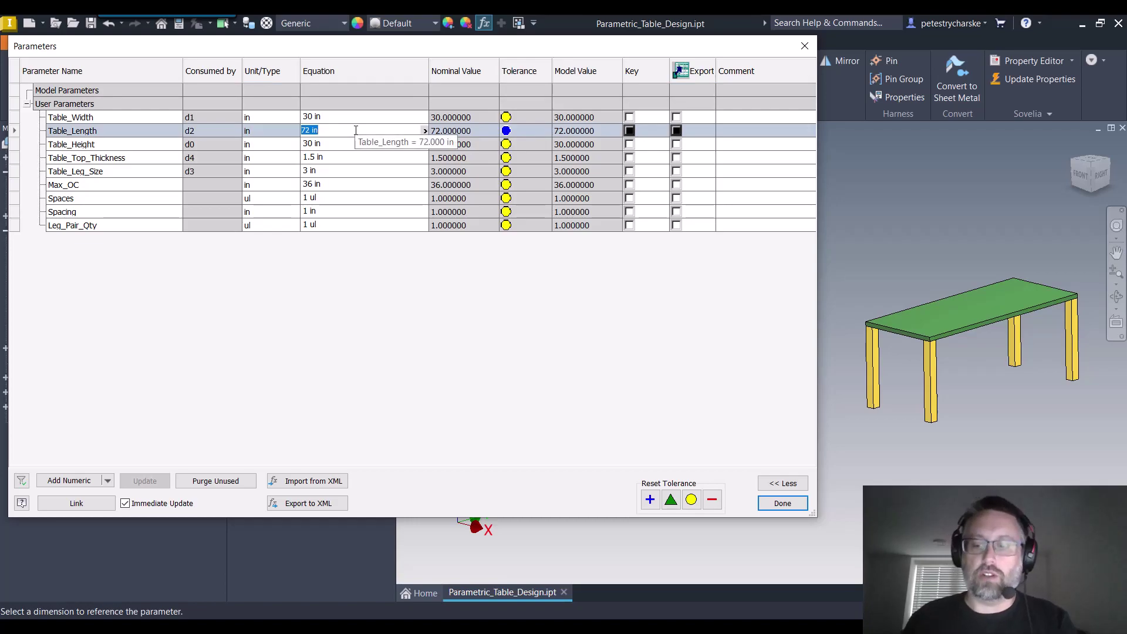
{"action": "type", "text": "144"}
{"action": "key", "text": "Return"}
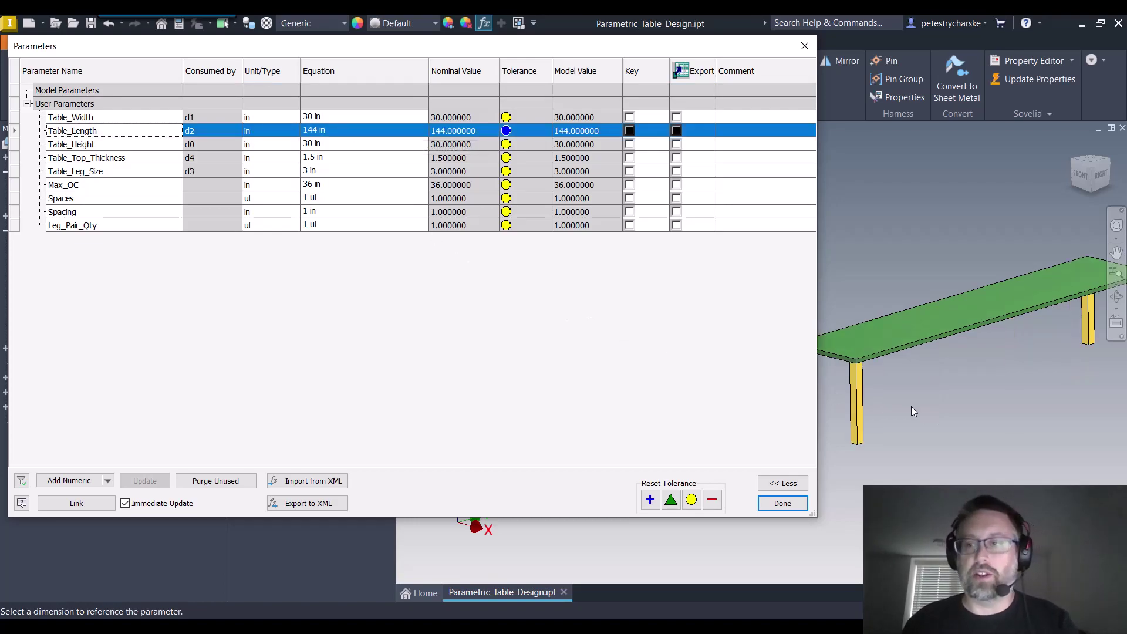
{"action": "scroll", "coordinate": [913, 407], "scroll_direction": "down", "scroll_amount": 3}
{"action": "middle_click_drag", "start_coordinate": [913, 406], "coordinate": [926, 392]}
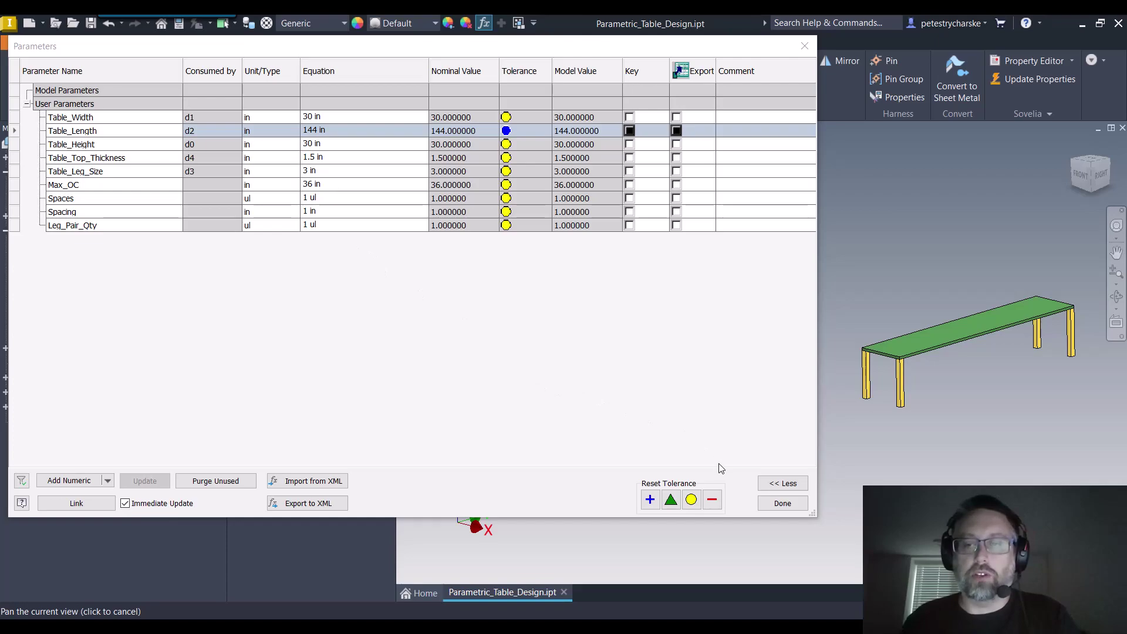
{"action": "left_click", "coordinate": [781, 503]}
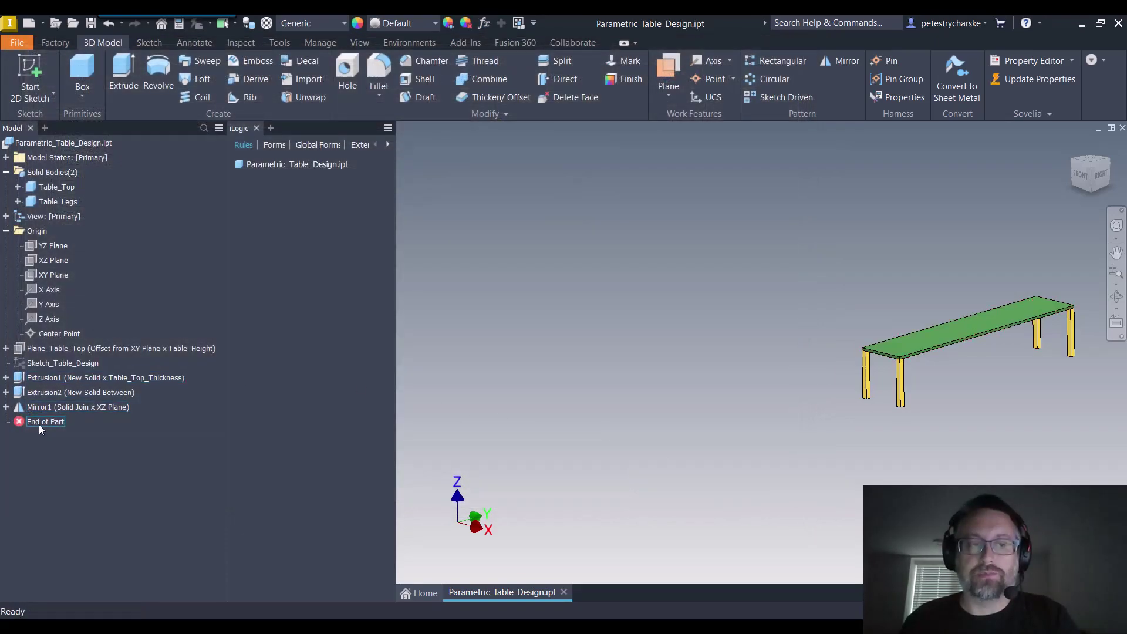
Step: Roll End of Part above Mirror1 and reset Table_Length to 72 in
{"action": "left_click_drag", "start_coordinate": [39, 423], "coordinate": [45, 403]}
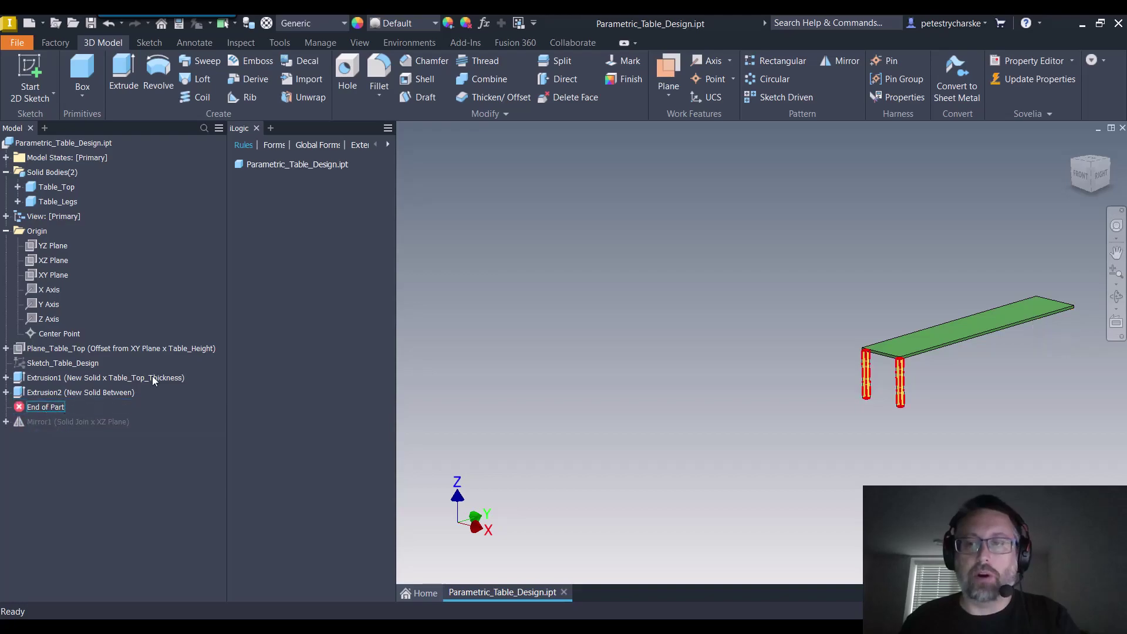
{"action": "left_click", "coordinate": [483, 23]}
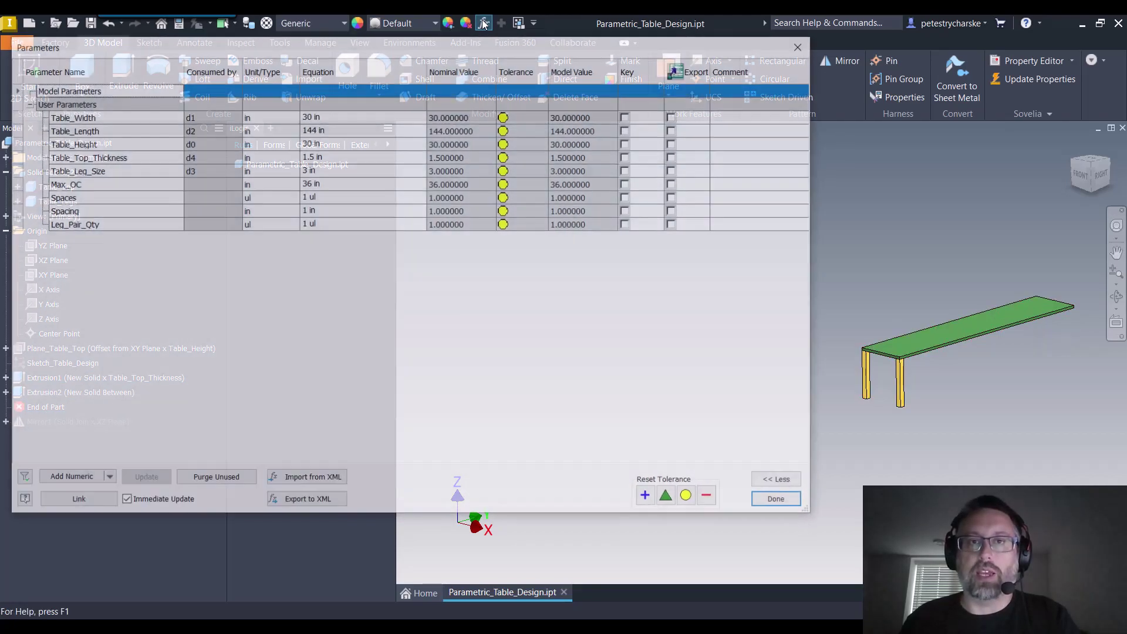
{"action": "left_click", "coordinate": [361, 135]}
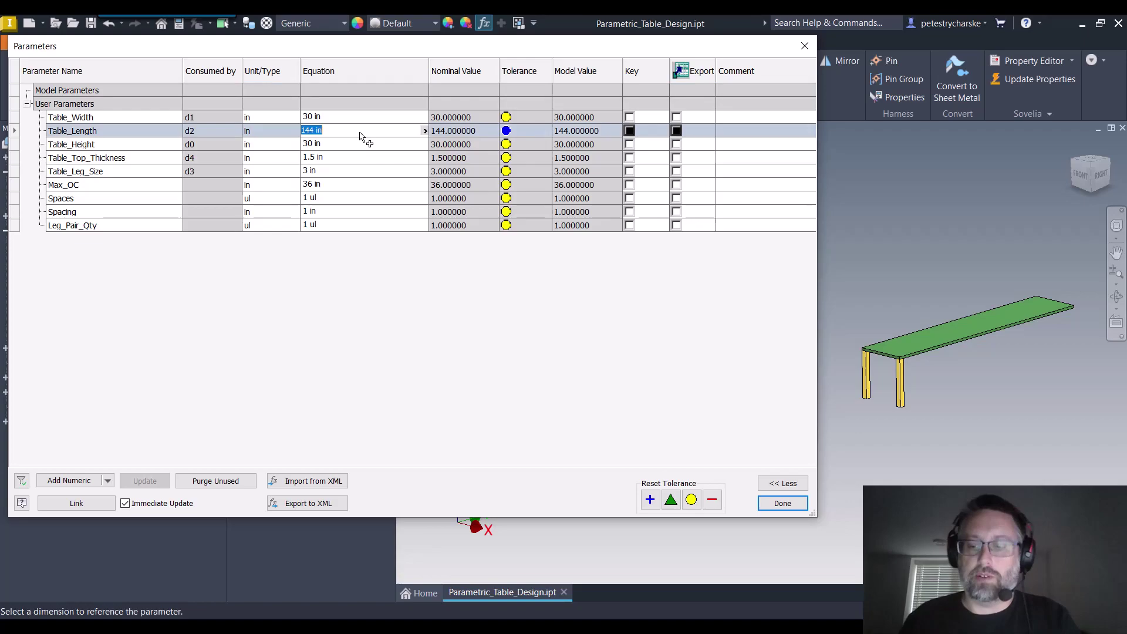
{"action": "type", "text": "72"}
{"action": "key", "text": "Return"}
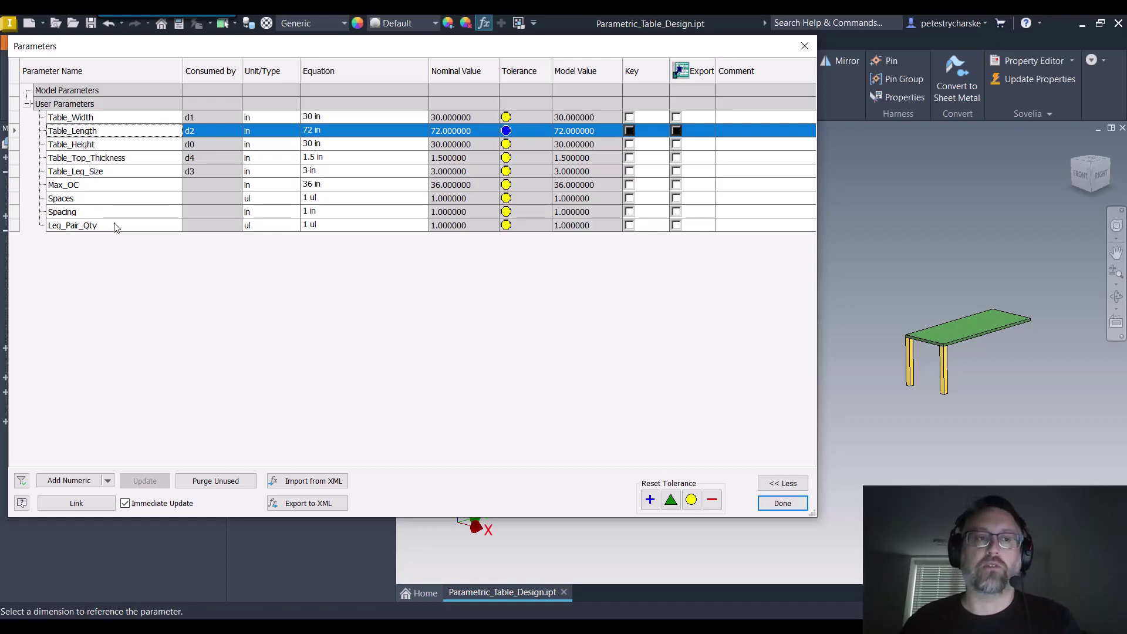
Step: Enter the Spaces equation Table_Length / Max_OC so it evaluates to 2
{"action": "left_click", "coordinate": [334, 202]}
{"action": "type", "text": "Ta"}
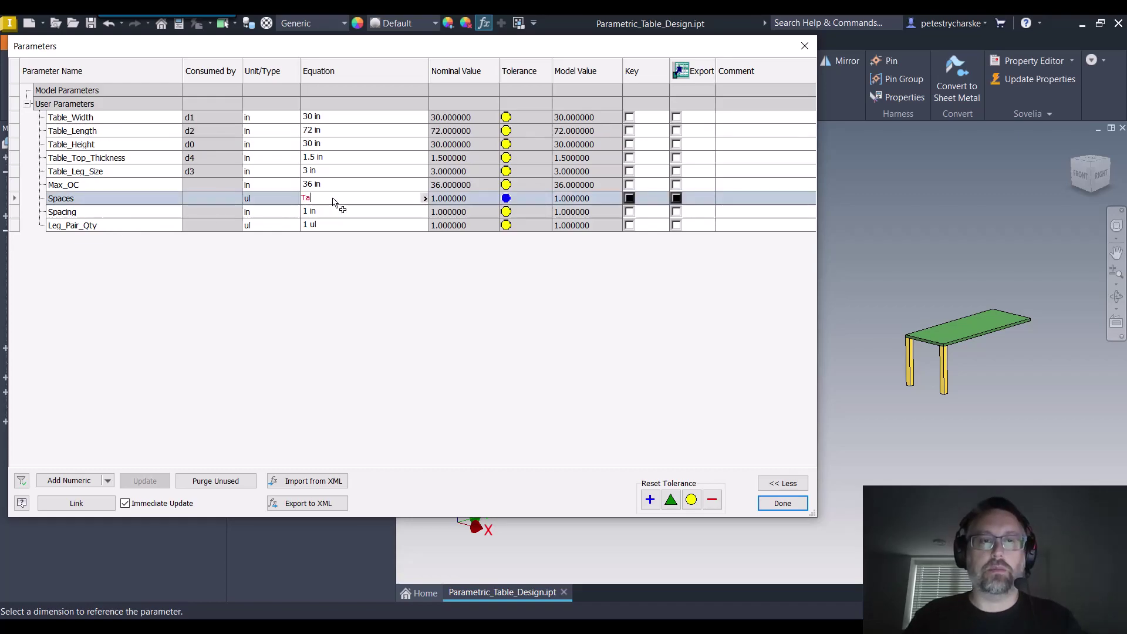
{"action": "type", "text": "ble_Leng"}
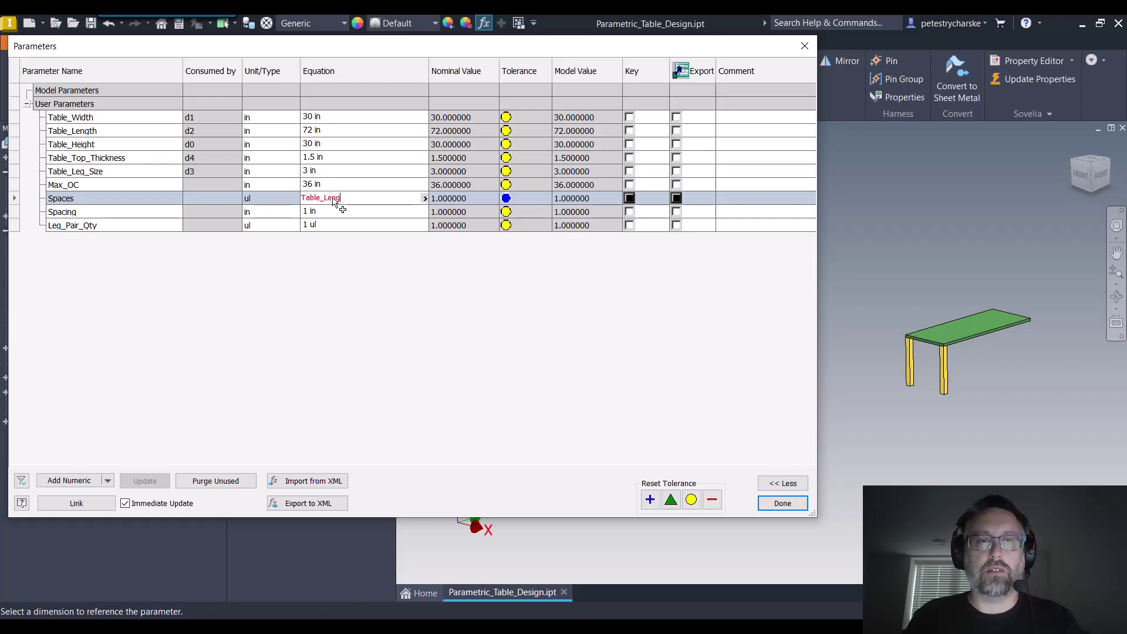
{"action": "type", "text": "th /"}
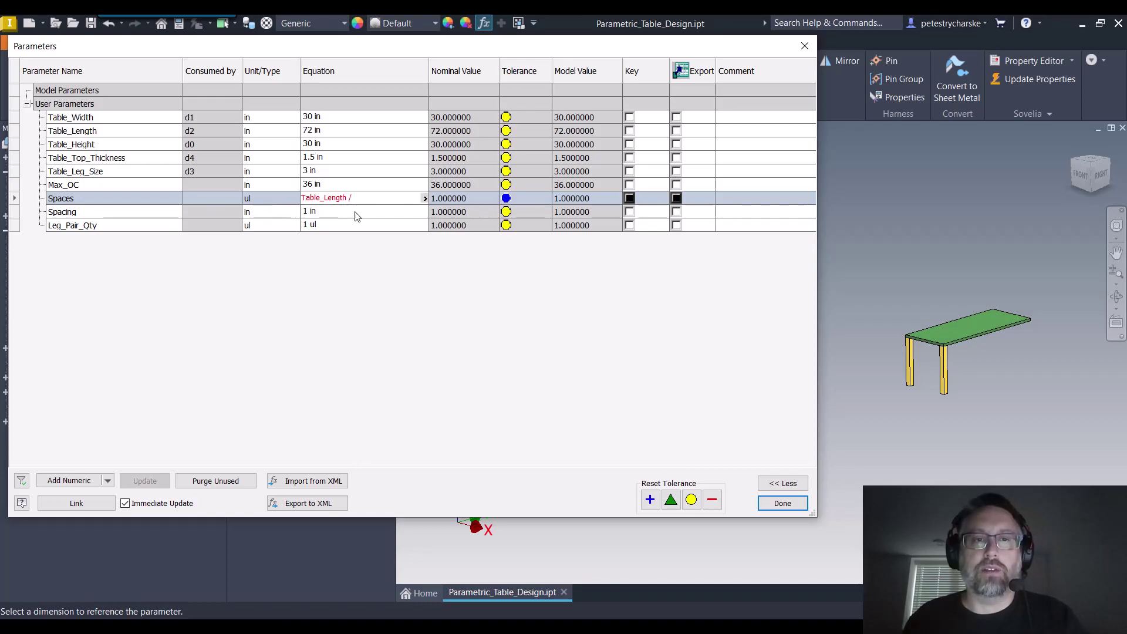
{"action": "type", "text": "Max"}
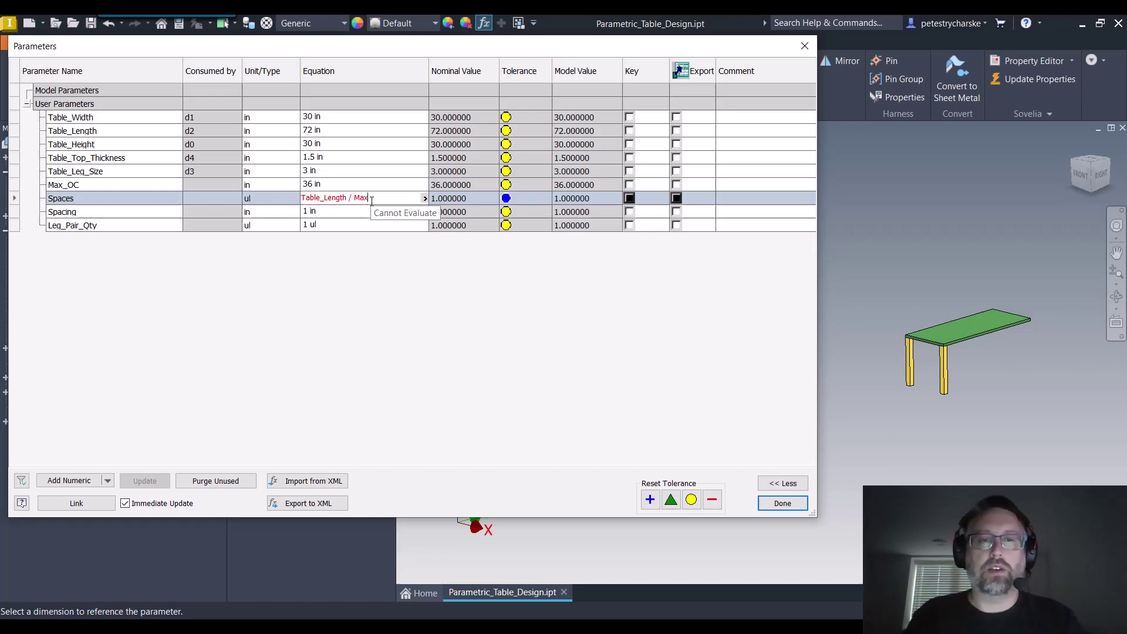
{"action": "type", "text": "_OC"}
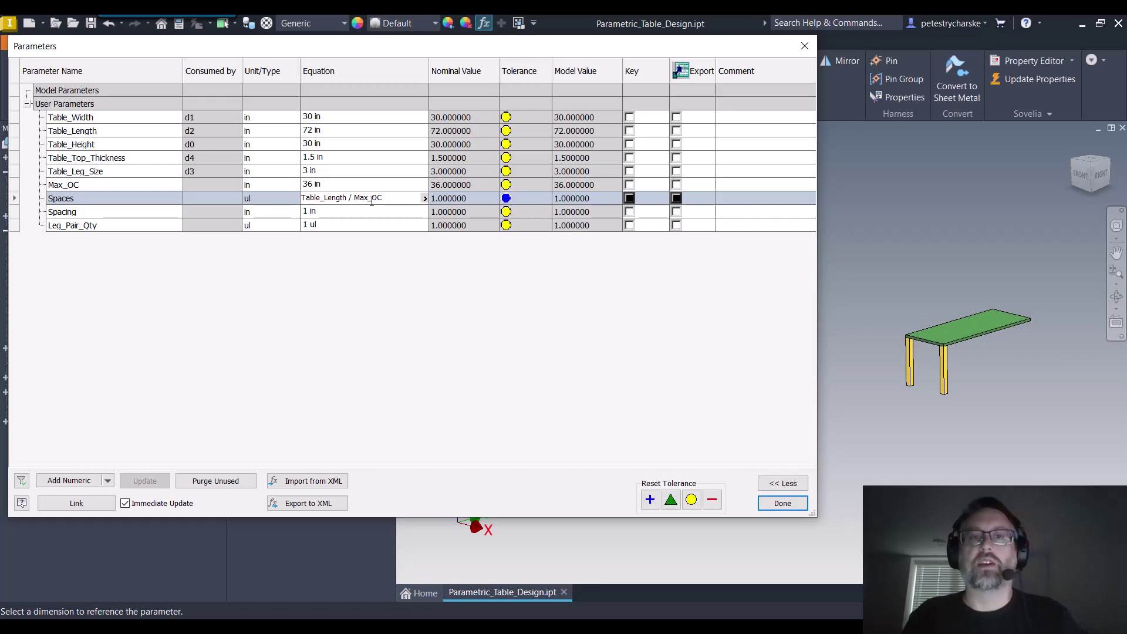
{"action": "key", "text": "Return"}
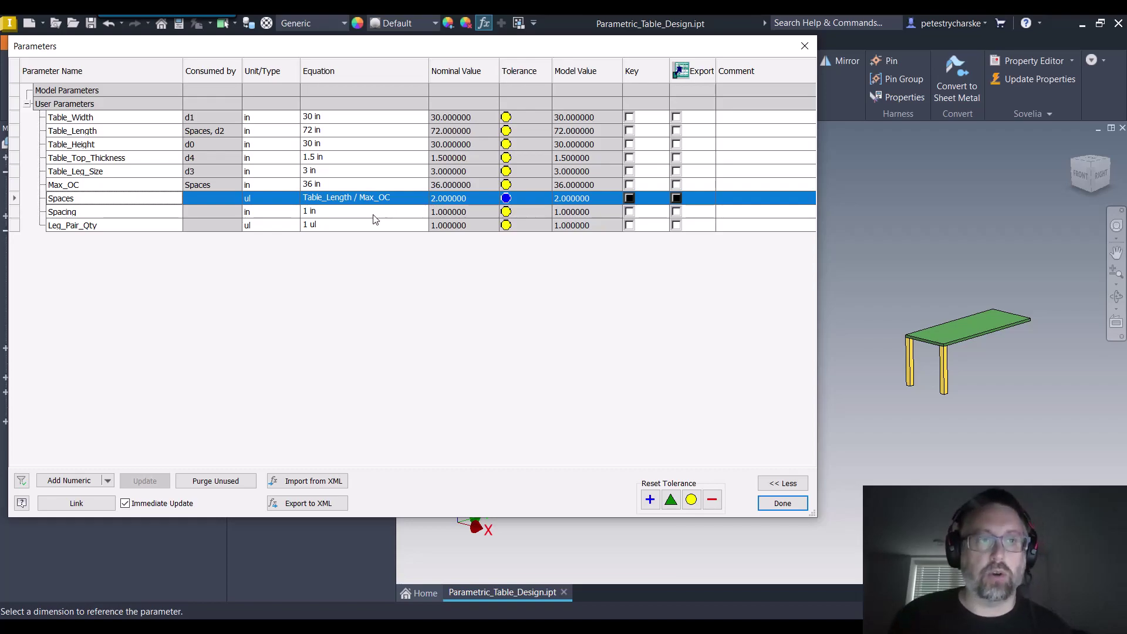
Step: Set the Spacing equation to Table_Length / Spaces, giving 36 in
{"action": "left_click", "coordinate": [345, 213]}
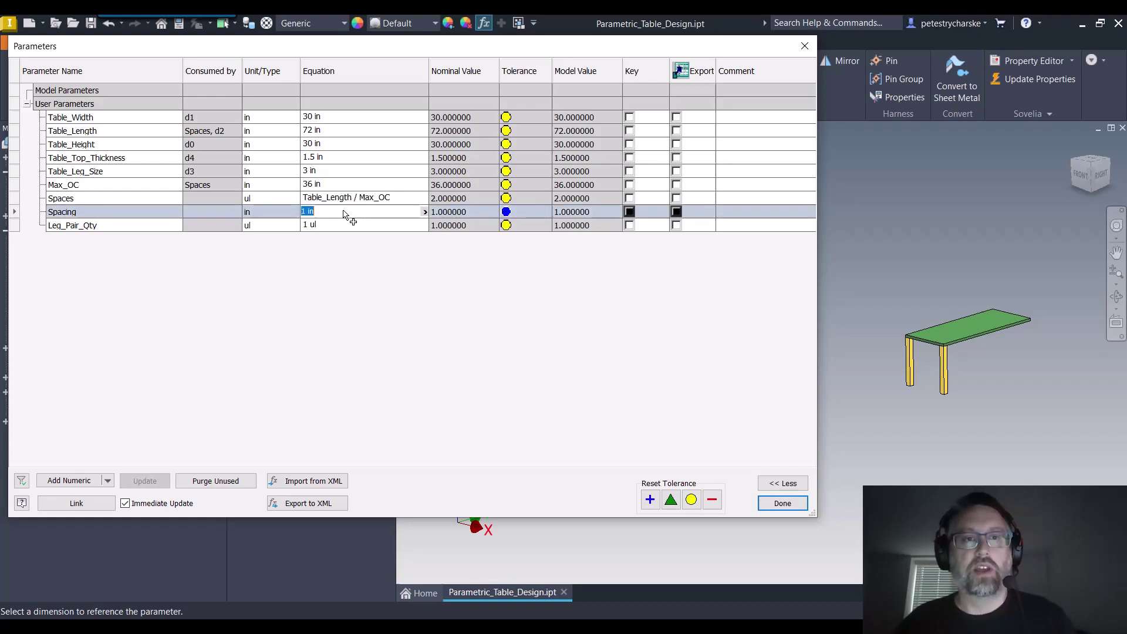
{"action": "type", "text": "Table"}
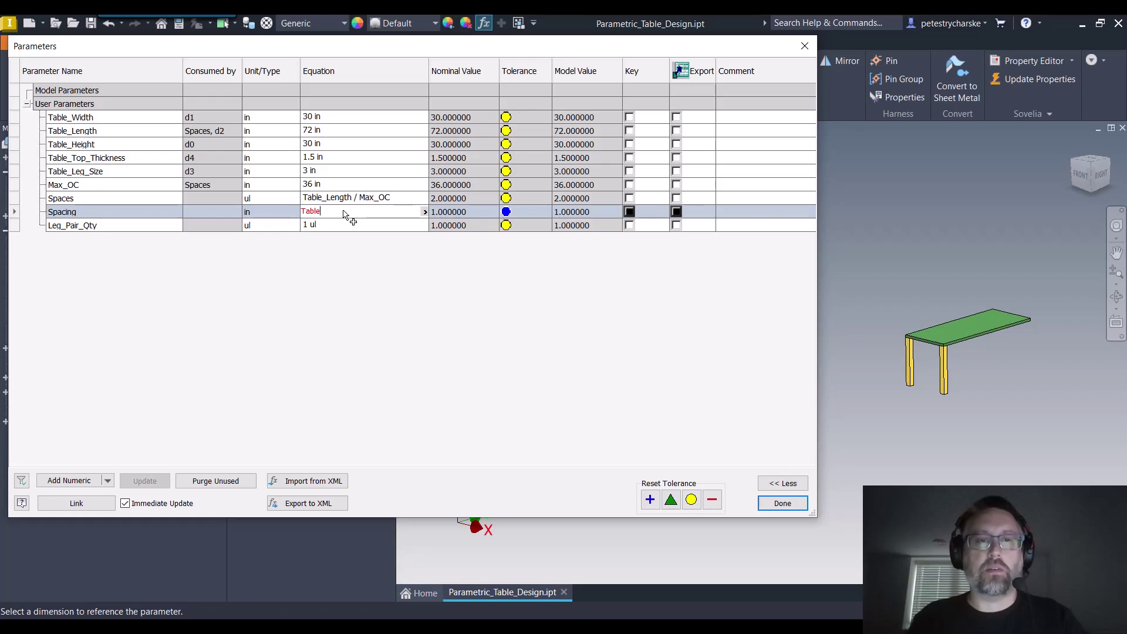
{"action": "type", "text": "_Length"}
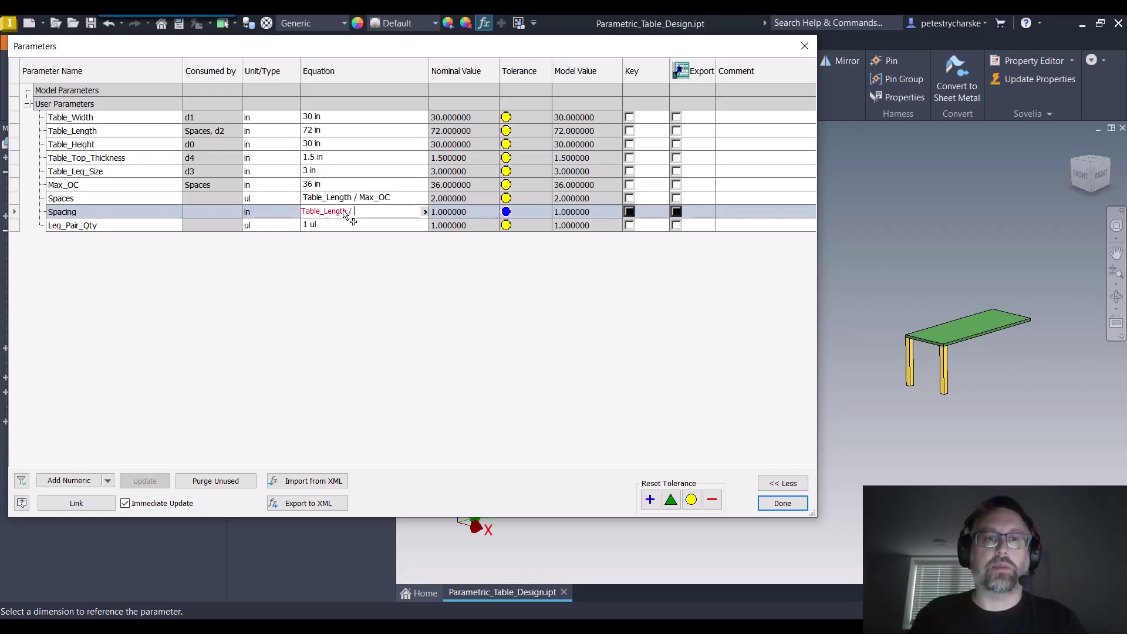
{"action": "type", "text": " / Spa"}
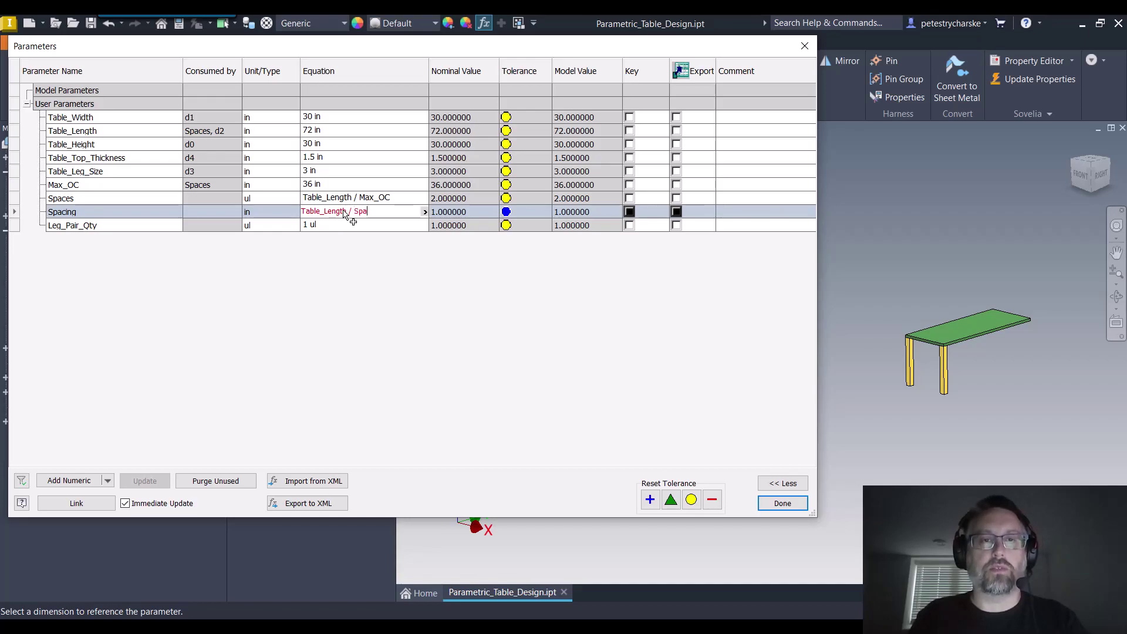
{"action": "type", "text": "ces"}
{"action": "key", "text": "Return"}
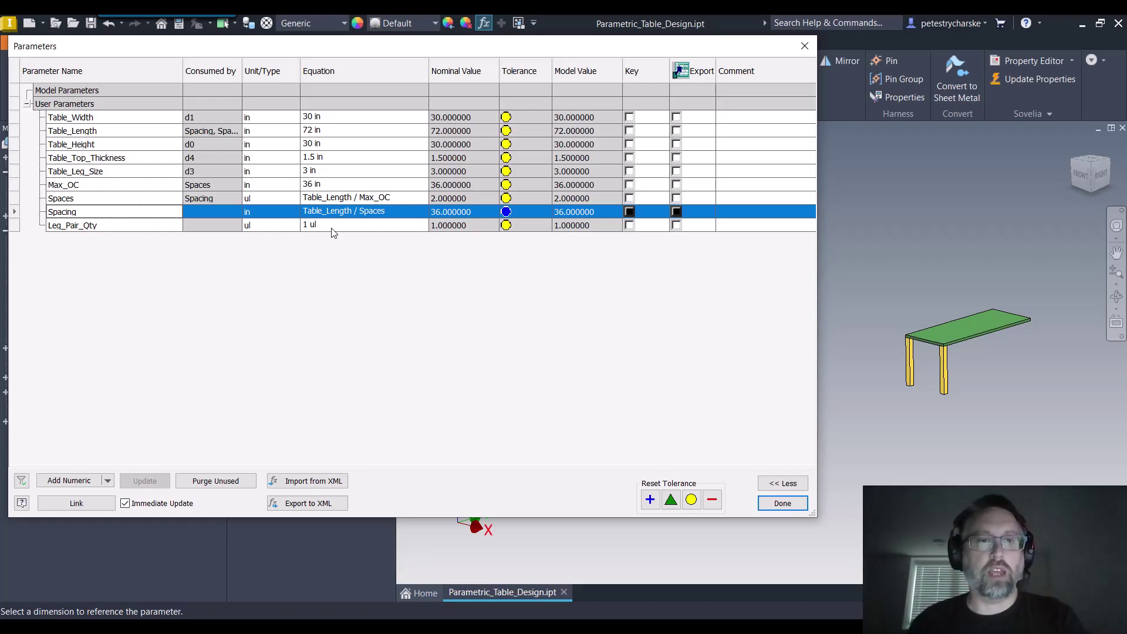
Step: Set the Leg_Pair_Qty equation to Spaces + 1, giving 3
{"action": "left_click", "coordinate": [332, 228]}
{"action": "type", "text": "Spac"}
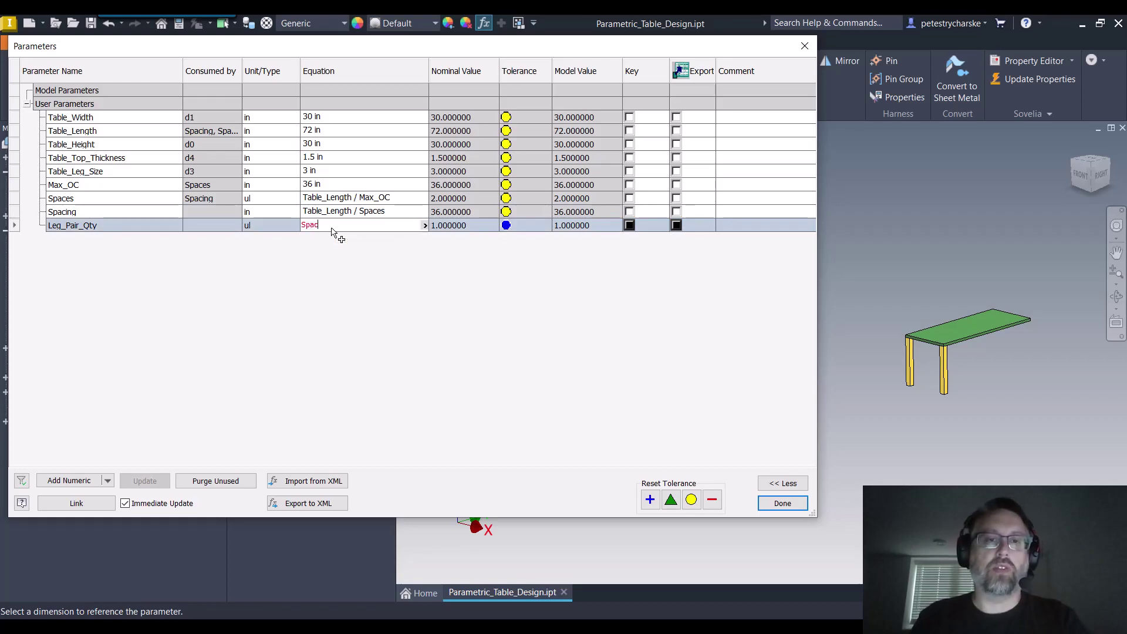
{"action": "type", "text": "es + 1"}
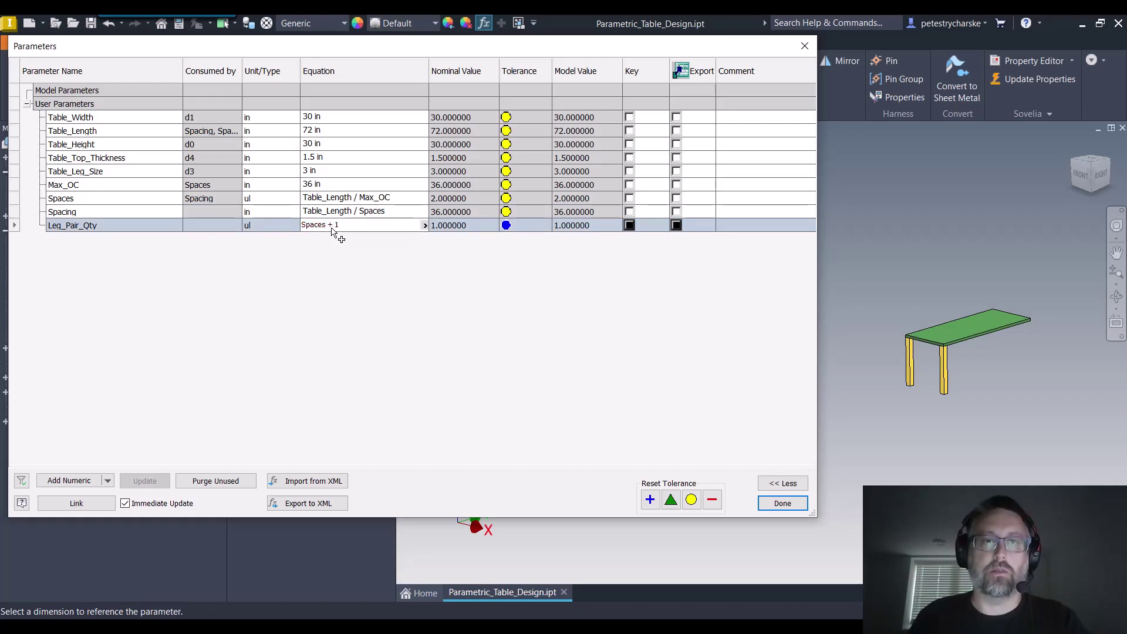
{"action": "key", "text": "Return"}
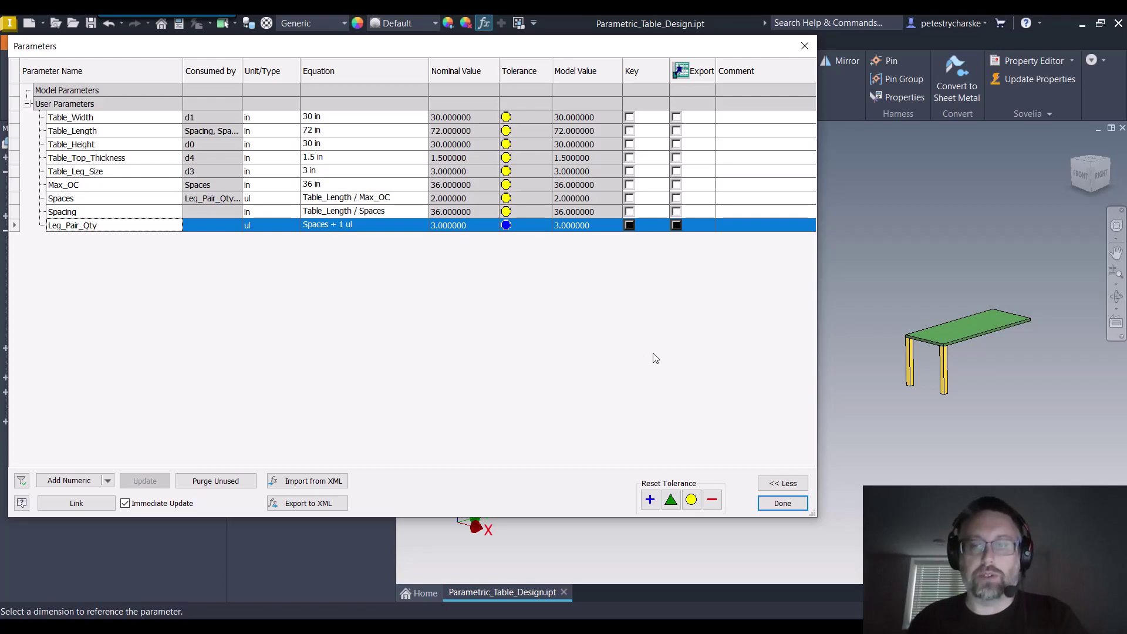
Step: Close Parameters and pattern the Table_Legs solid along the Y Axis with Rectangular Pattern
{"action": "left_click", "coordinate": [776, 509]}
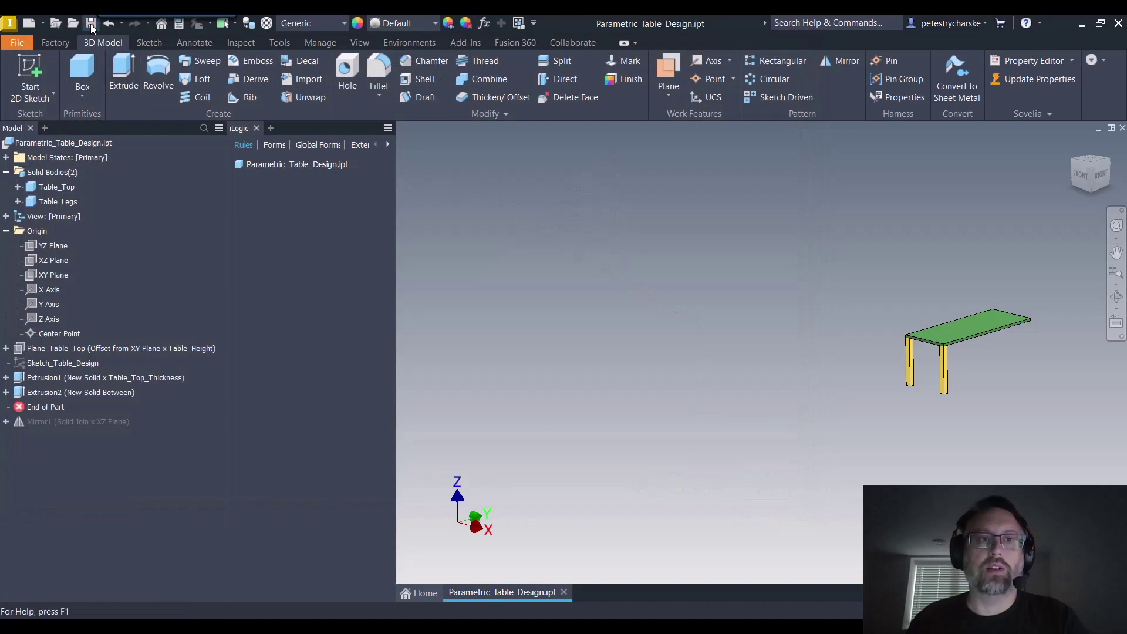
{"action": "left_click", "coordinate": [778, 69]}
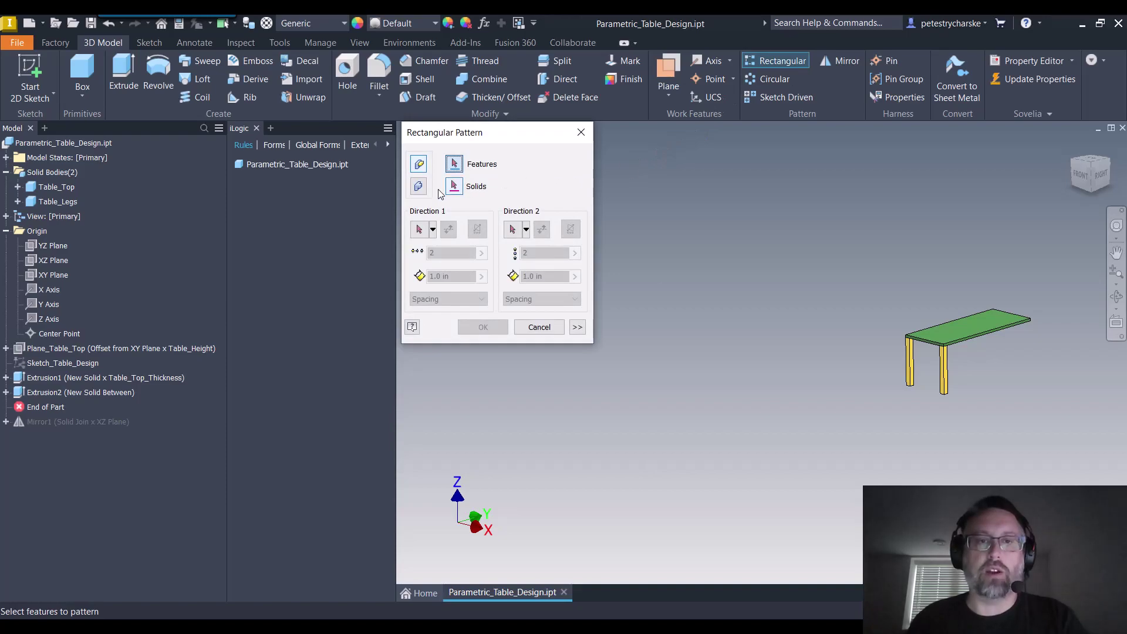
{"action": "left_click", "coordinate": [419, 186]}
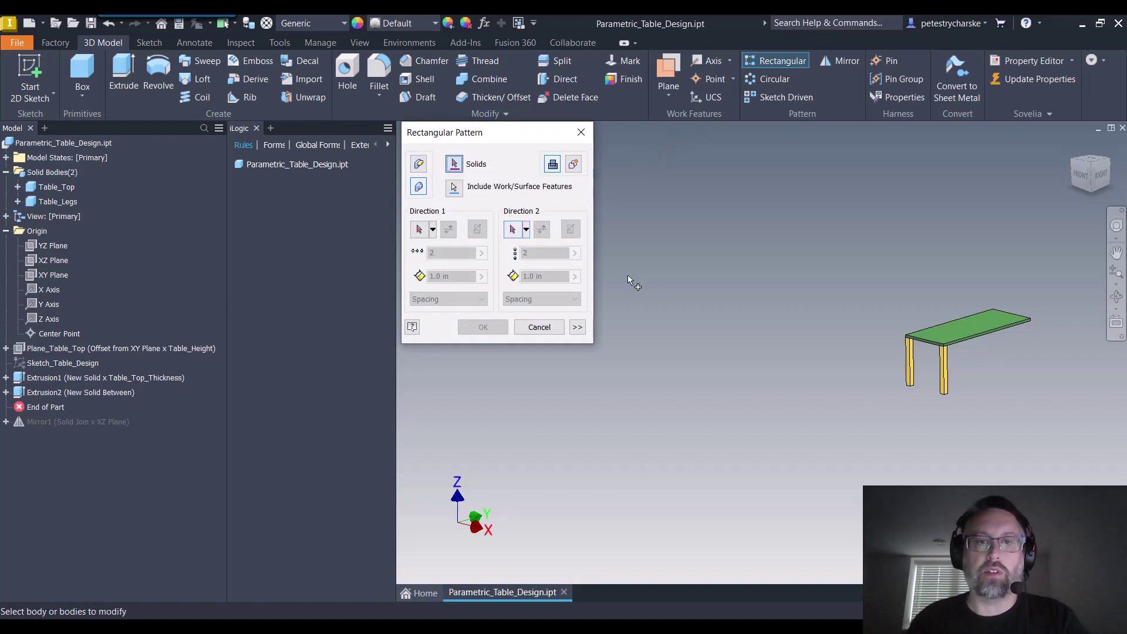
{"action": "left_click", "coordinate": [896, 347]}
{"action": "left_click", "coordinate": [419, 229]}
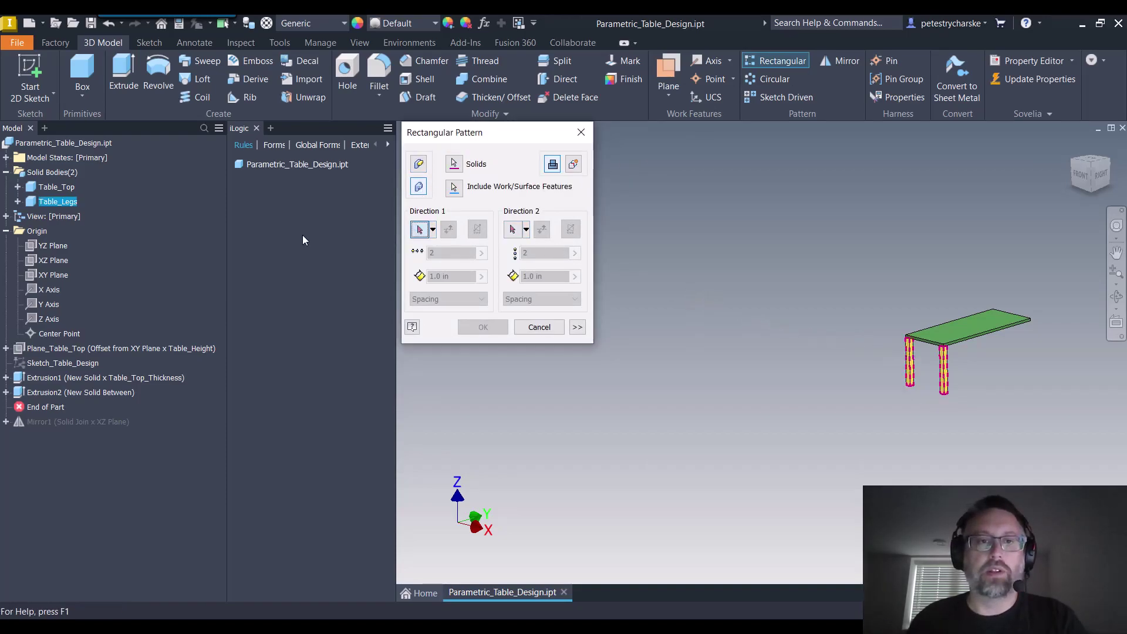
{"action": "left_click", "coordinate": [45, 304]}
Step: Drive the pattern count with Leg_Pair_Qty and the spacing with Spacing
{"action": "left_click", "coordinate": [481, 253]}
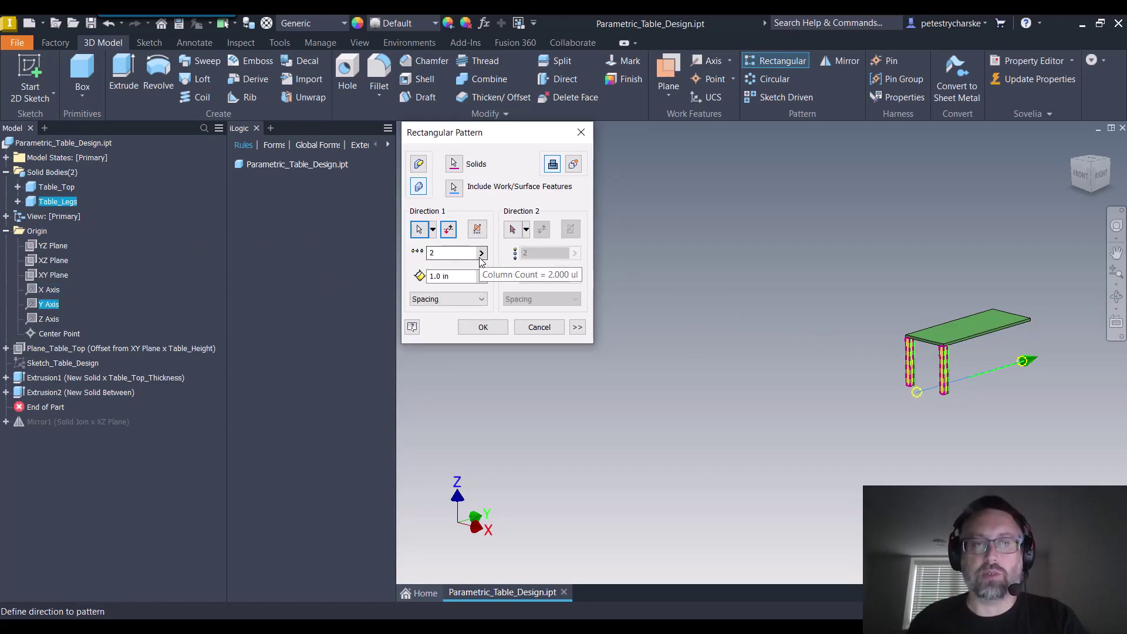
{"action": "left_click", "coordinate": [517, 284]}
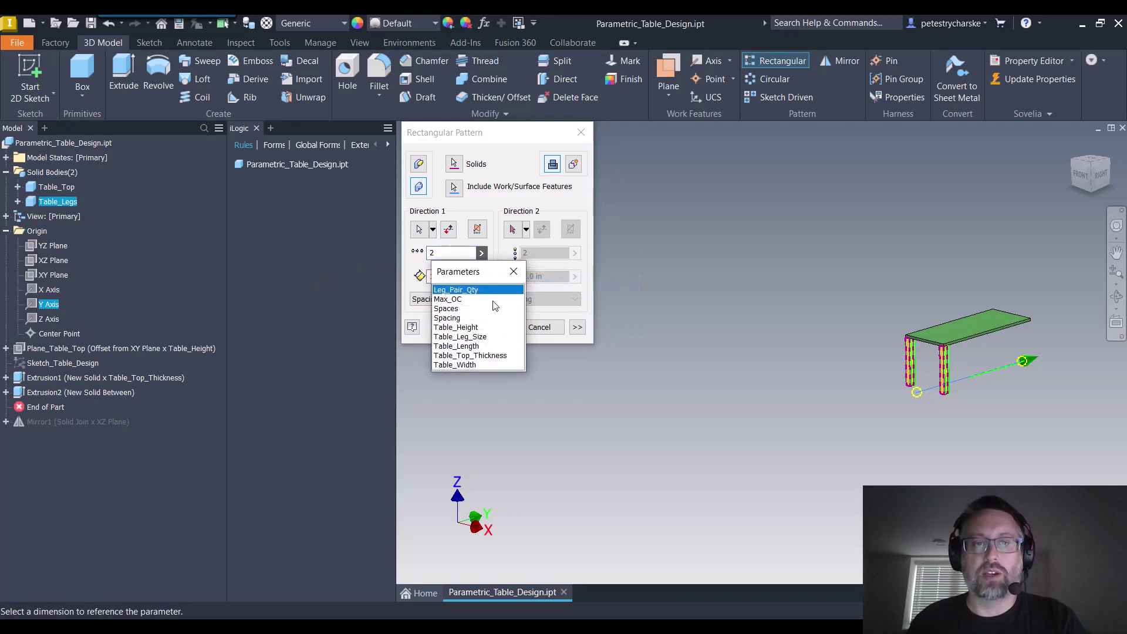
{"action": "left_click", "coordinate": [480, 290]}
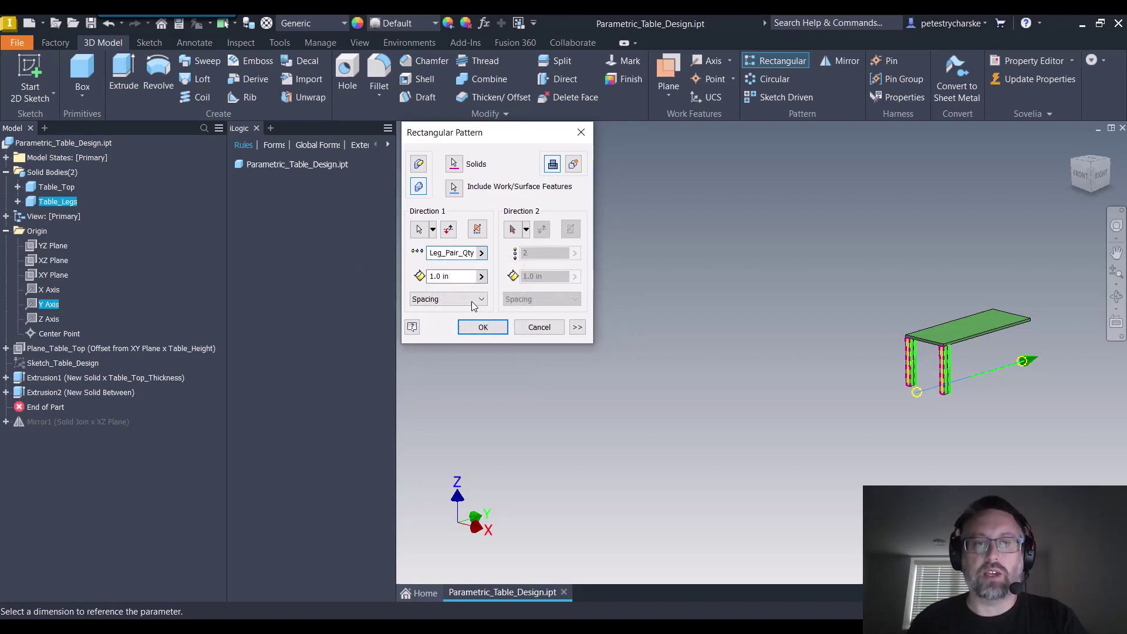
{"action": "left_click", "coordinate": [481, 276]}
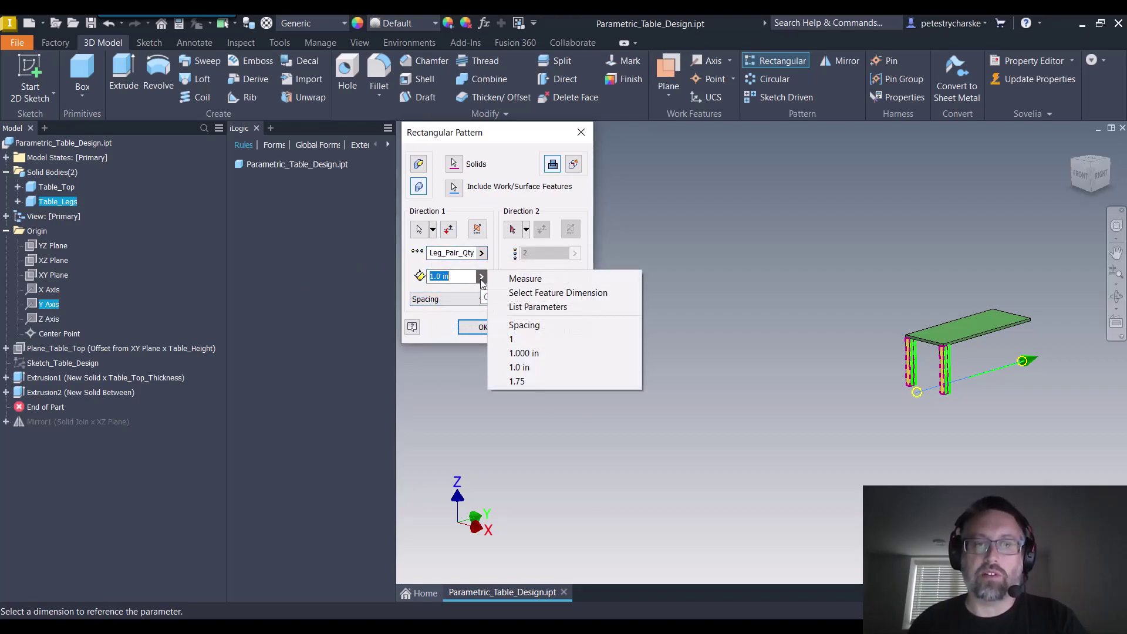
{"action": "left_click", "coordinate": [549, 310]}
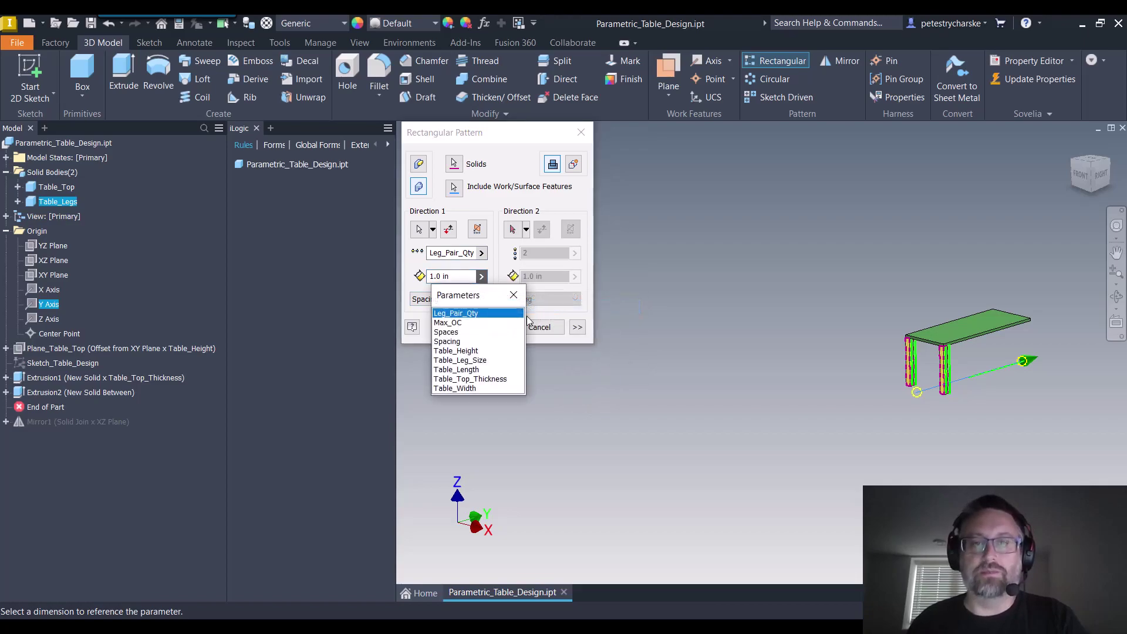
{"action": "left_click", "coordinate": [447, 342]}
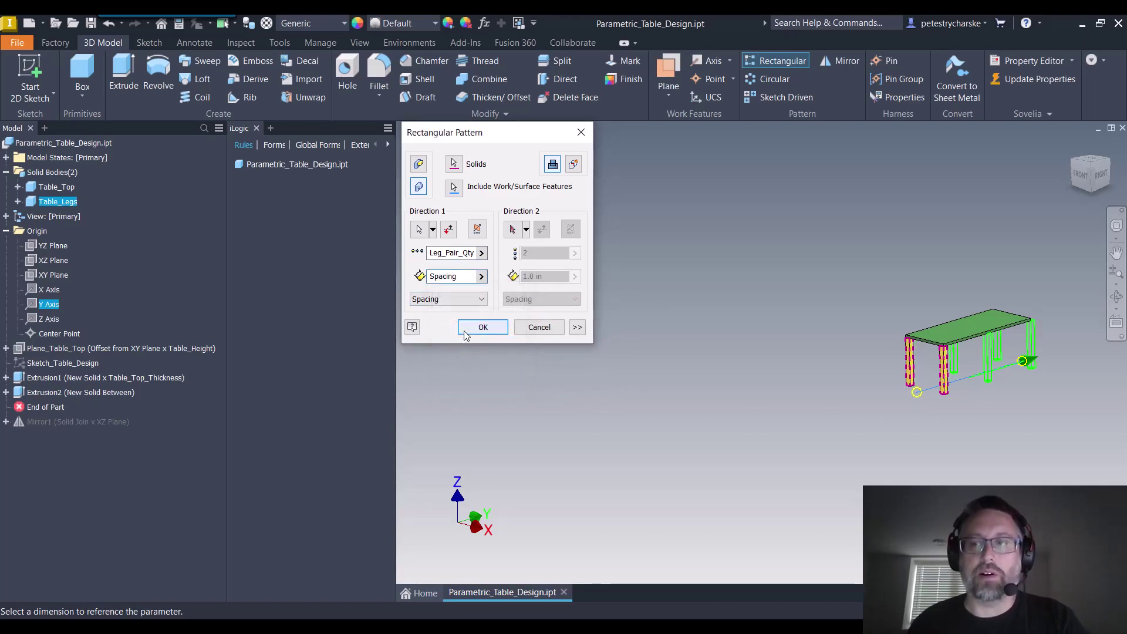
{"action": "left_click", "coordinate": [470, 327]}
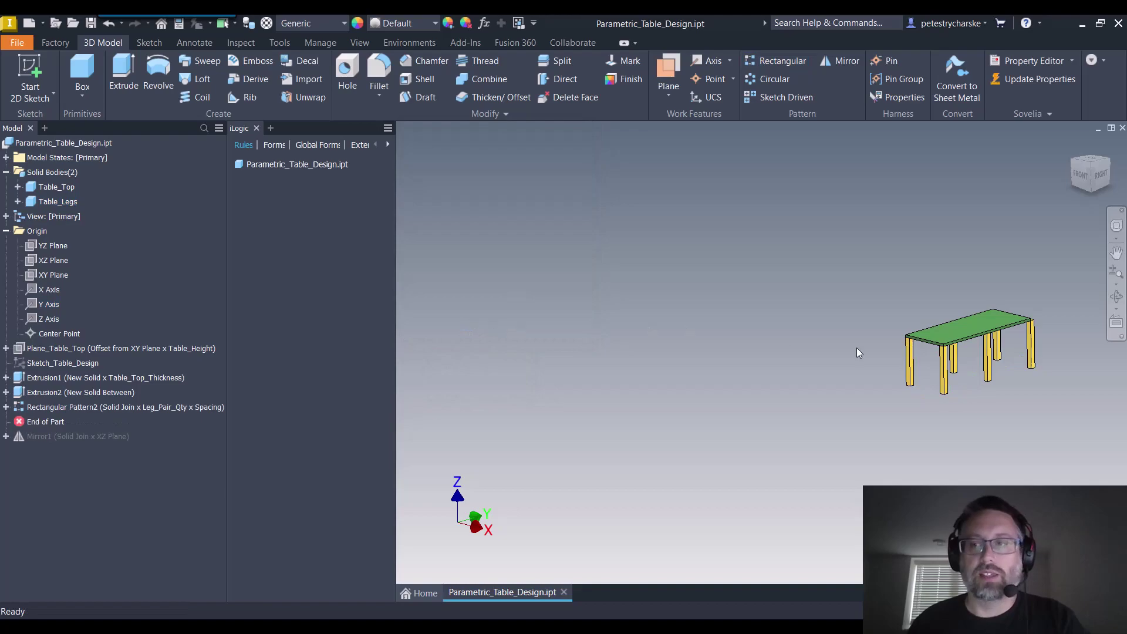
{"action": "scroll", "coordinate": [1061, 323], "scroll_direction": "up", "scroll_amount": 5}
{"action": "middle_click_drag", "start_coordinate": [1022, 331], "coordinate": [1022, 289]}
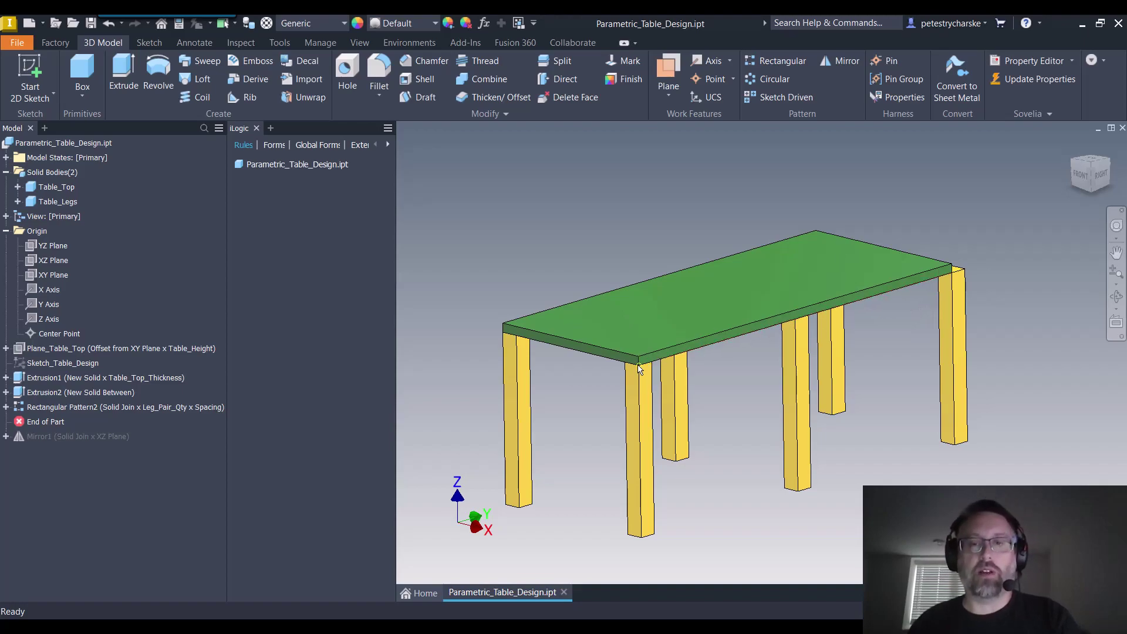
{"action": "scroll", "coordinate": [634, 370], "scroll_direction": "up", "scroll_amount": 3}
{"action": "scroll", "coordinate": [635, 374], "scroll_direction": "down", "scroll_amount": 4}
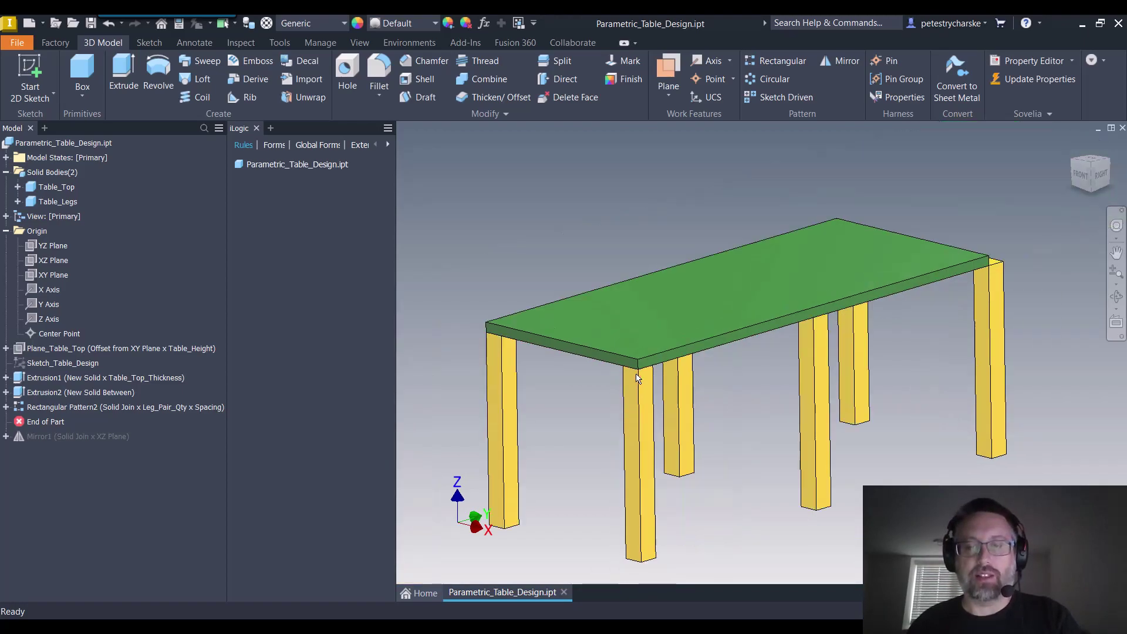
{"action": "scroll", "coordinate": [1034, 267], "scroll_direction": "up", "scroll_amount": 3}
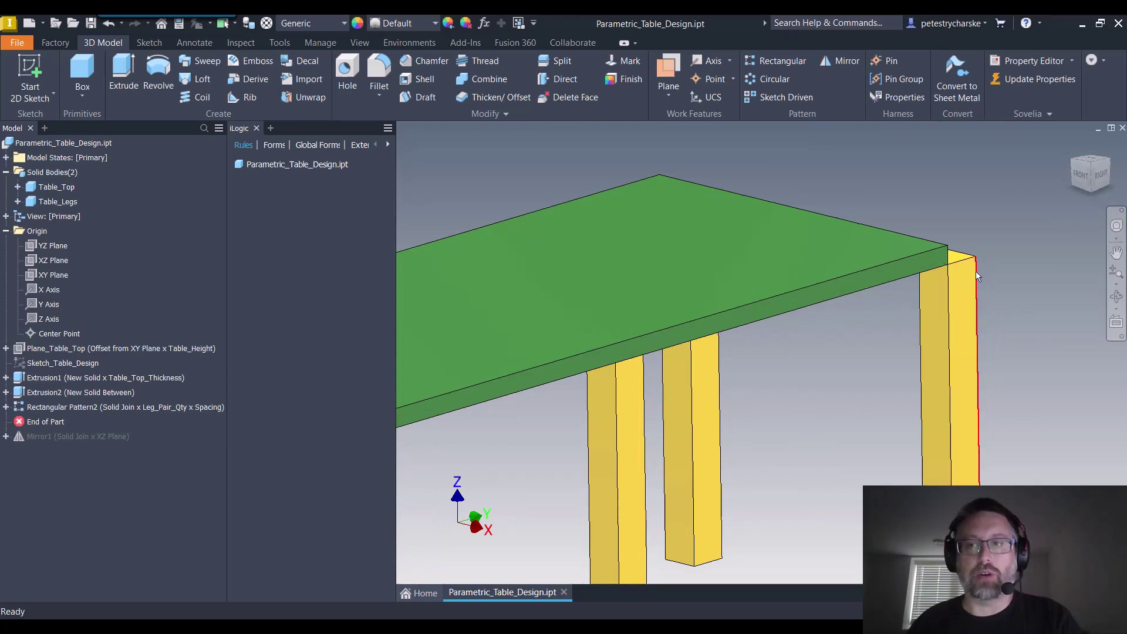
{"action": "scroll", "coordinate": [903, 304], "scroll_direction": "down", "scroll_amount": 5}
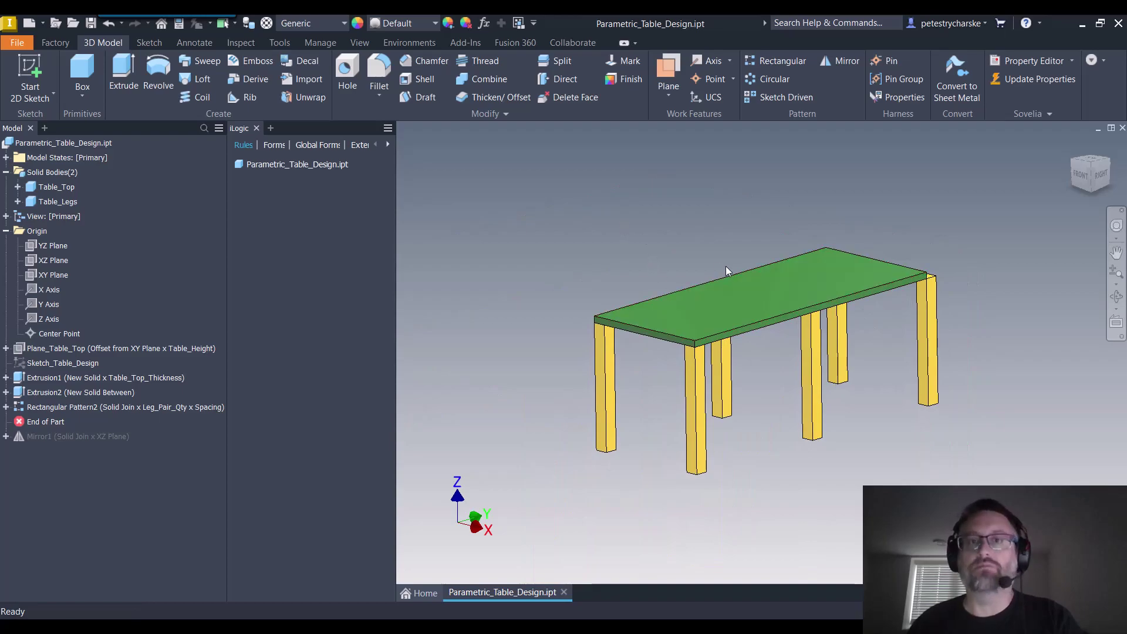
{"action": "middle_click_drag", "start_coordinate": [725, 265], "coordinate": [869, 253]}
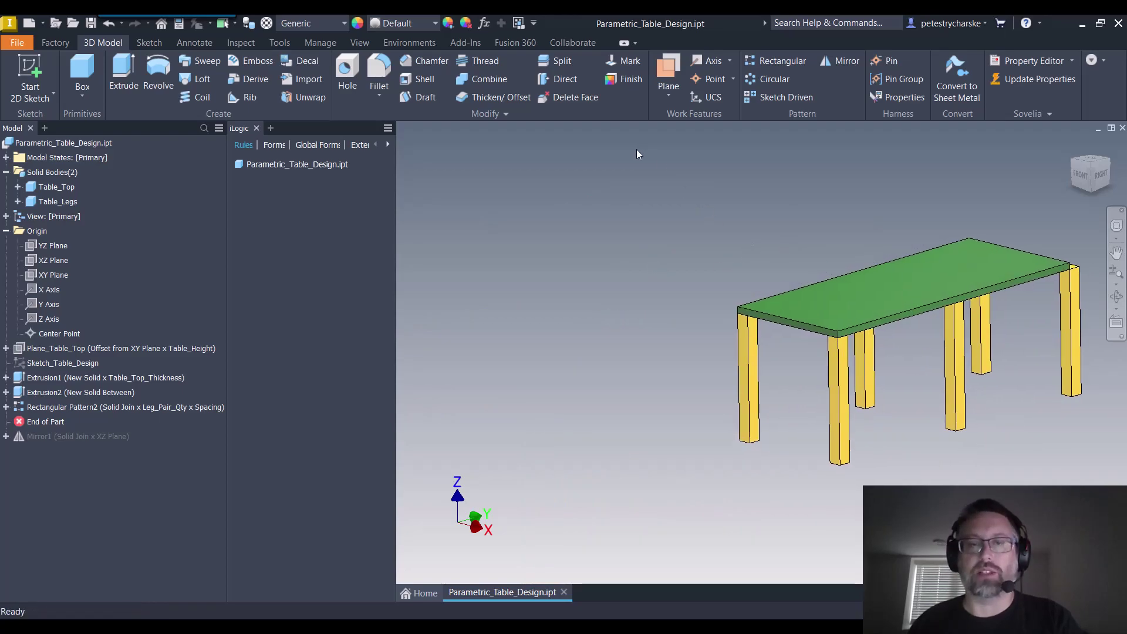
Step: Change the Spaces equation to ( Table_Length - Table_Leg_Size ) / Max_OC, giving 1.916667
{"action": "left_click", "coordinate": [488, 23]}
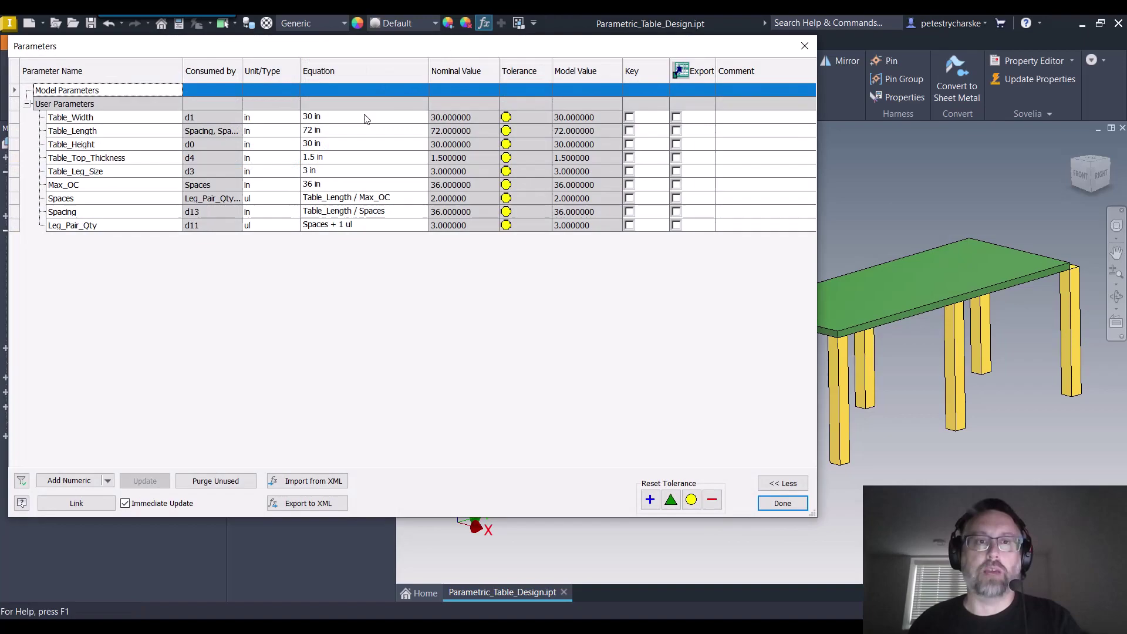
{"action": "left_click", "coordinate": [299, 200]}
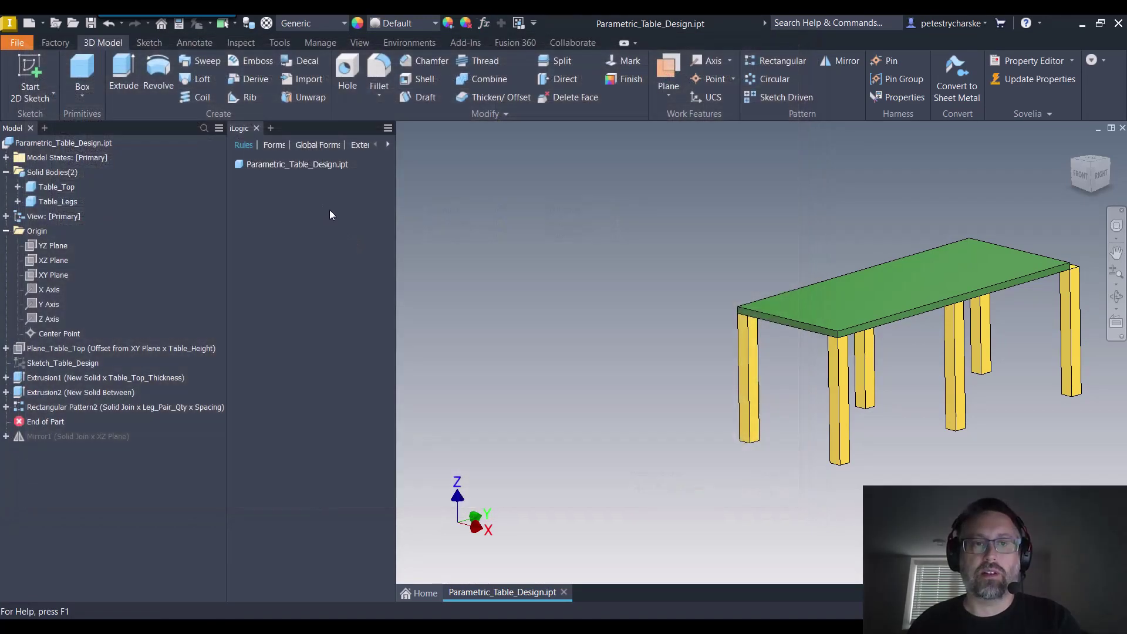
{"action": "left_click", "coordinate": [484, 24]}
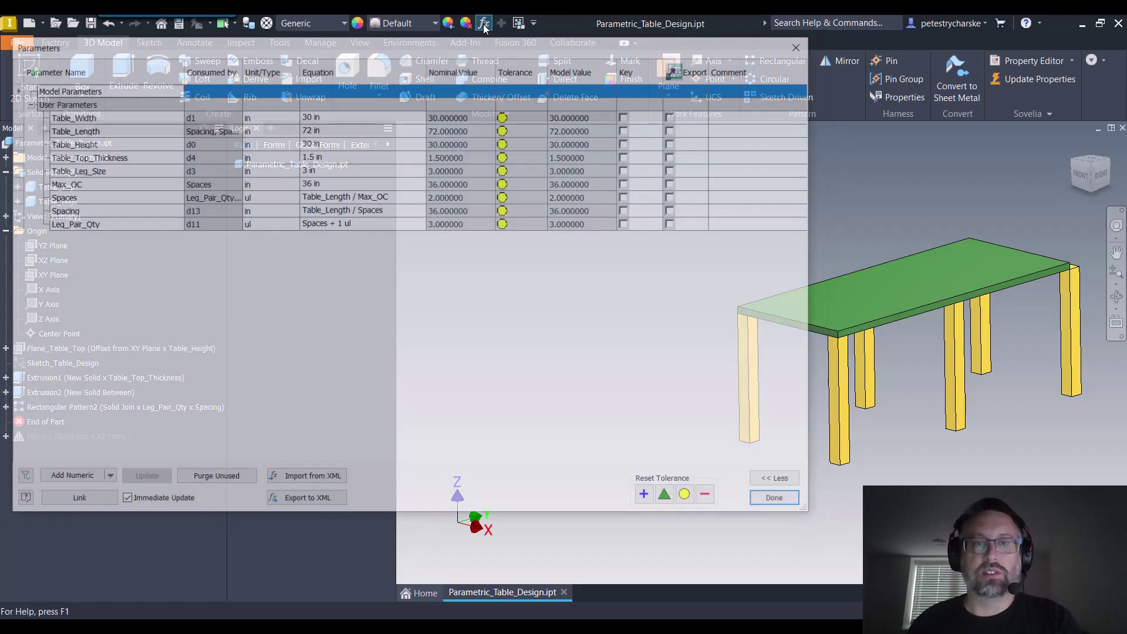
{"action": "left_click", "coordinate": [303, 201]}
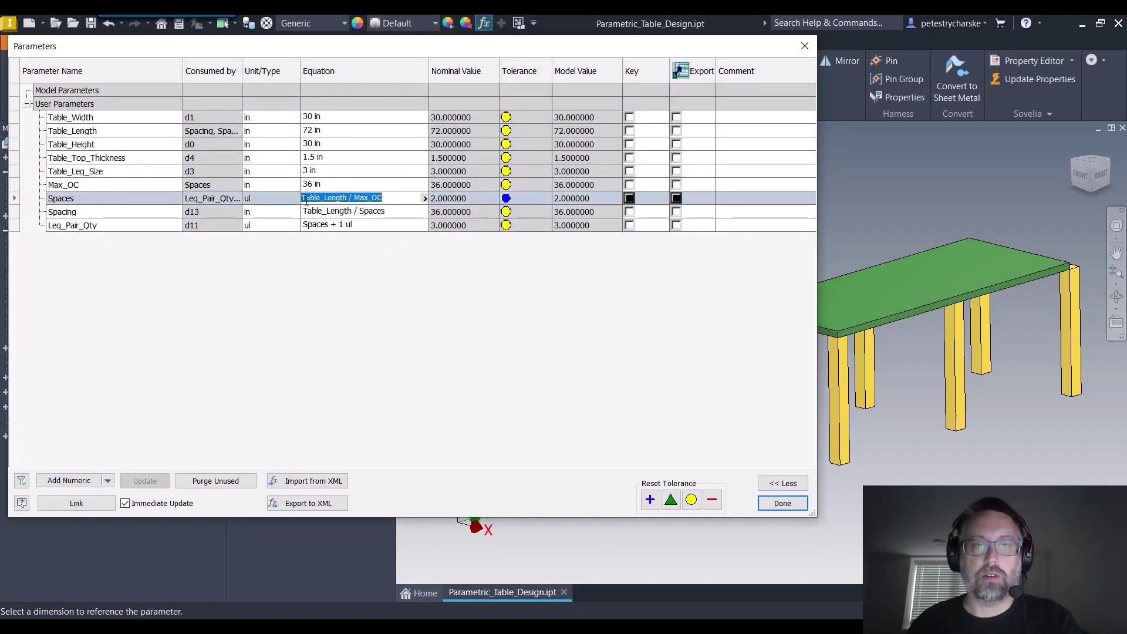
{"action": "key", "text": "Left"}
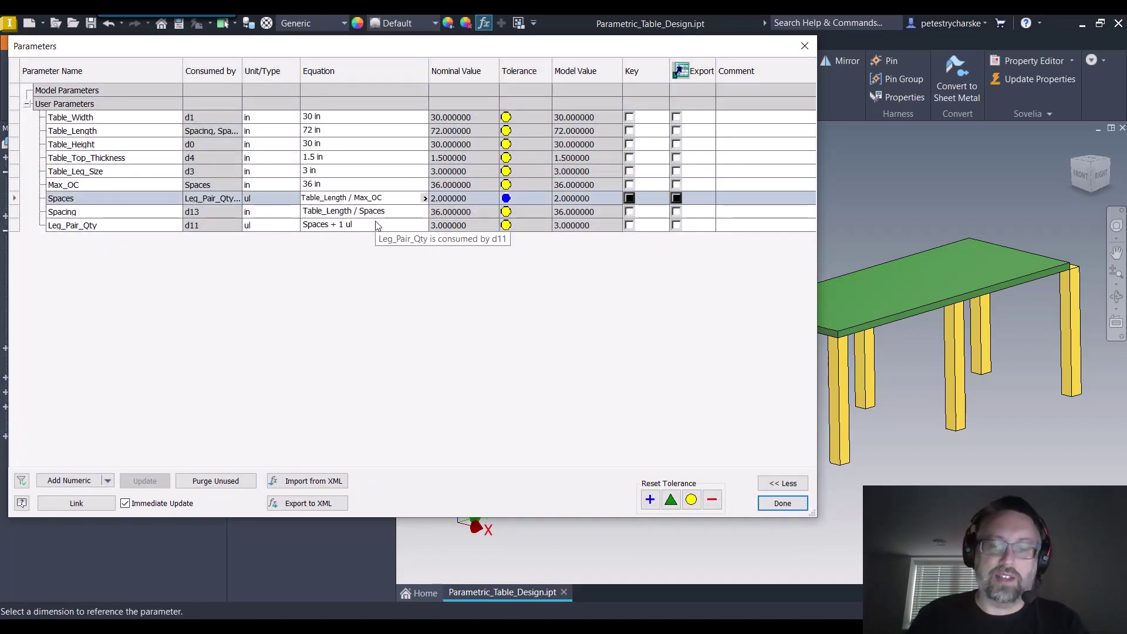
{"action": "type", "text": "("}
{"action": "key", "text": "Right"}
{"action": "key", "text": "Right"}
{"action": "key", "text": "Right"}
{"action": "key", "text": "Right"}
{"action": "key", "text": "Right"}
{"action": "key", "text": "Right"}
{"action": "key", "text": "Right"}
{"action": "key", "text": "Right"}
{"action": "key", "text": "Right"}
{"action": "key", "text": "Right"}
{"action": "key", "text": "Right"}
{"action": "key", "text": "Right"}
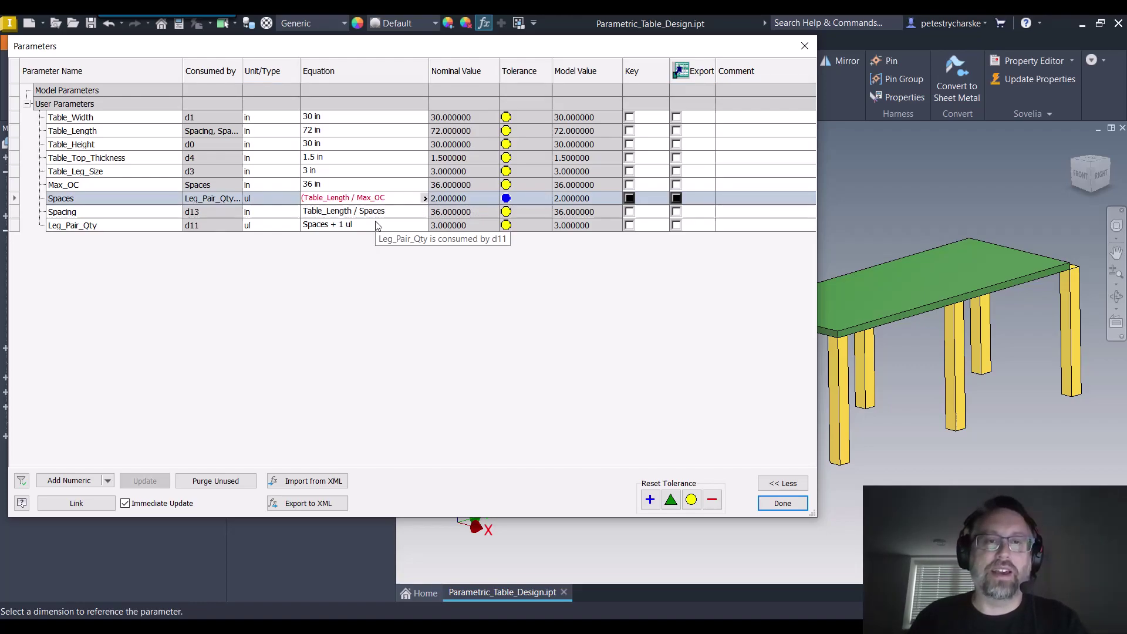
{"action": "type", "text": "-"}
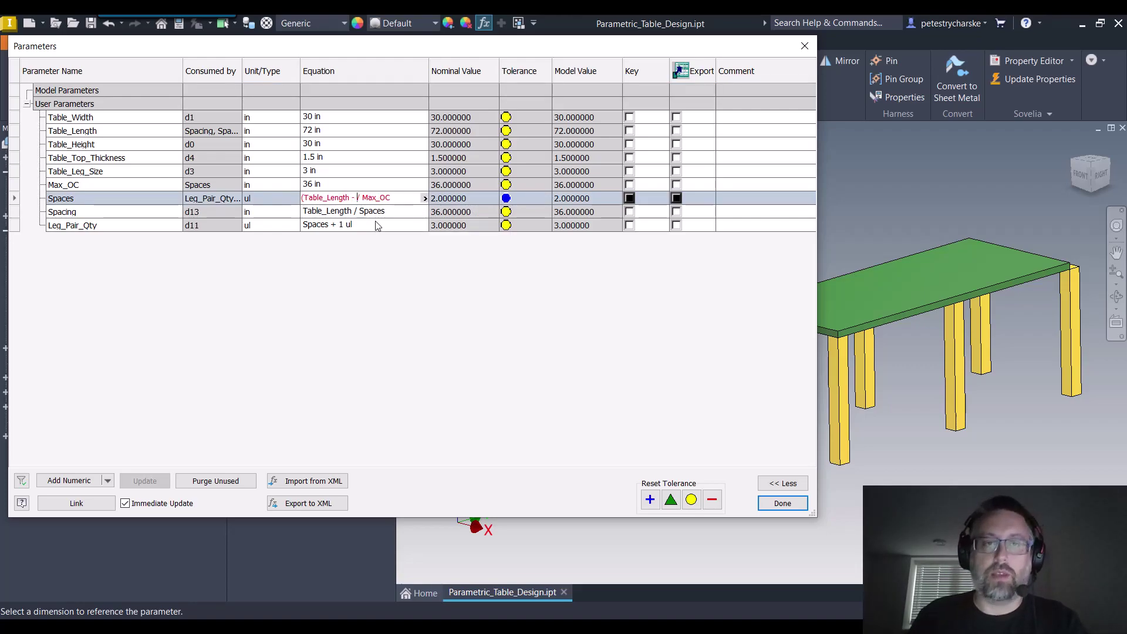
{"action": "type", "text": " Table_"}
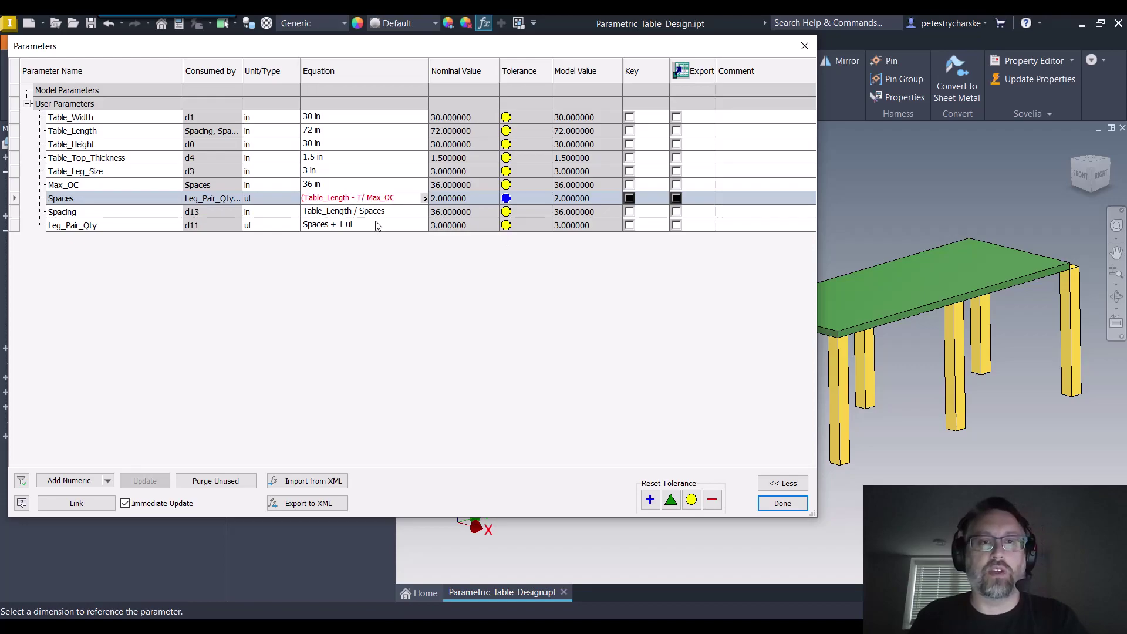
{"action": "type", "text": "Leg_Size"}
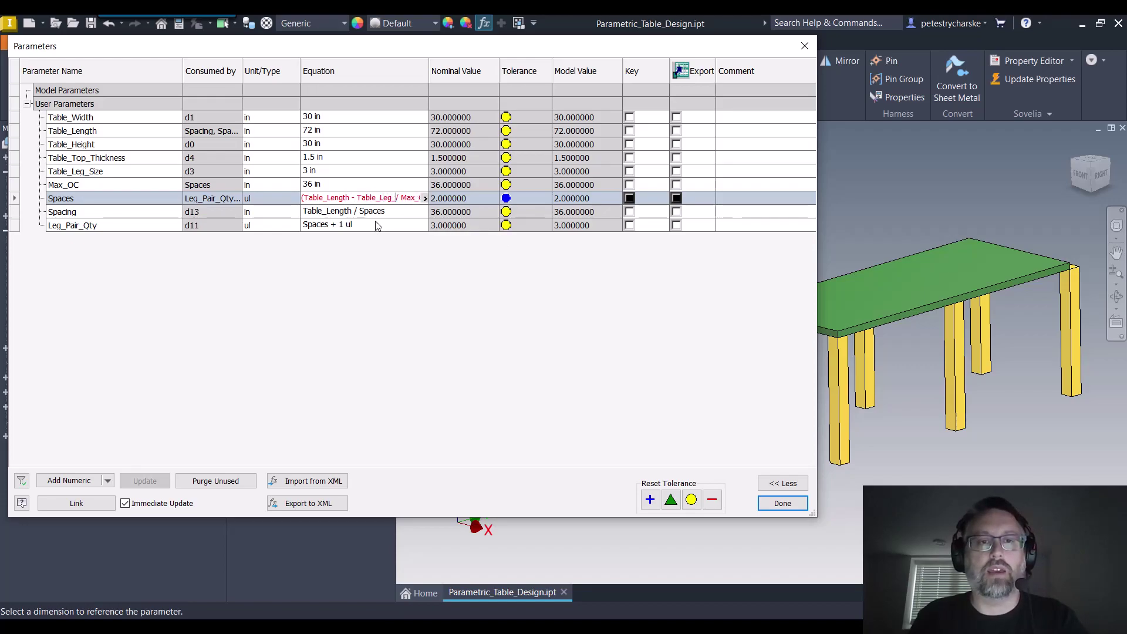
{"action": "type", "text": ")"}
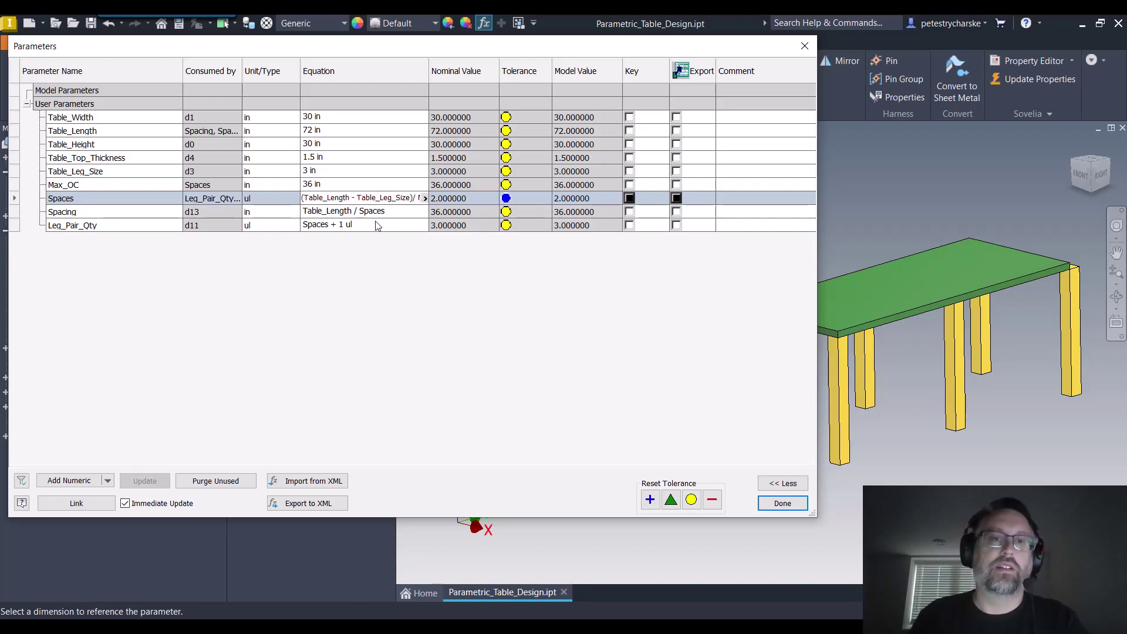
{"action": "key", "text": "shift+Left"}
{"action": "key", "text": "shift+Left"}
{"action": "key", "text": "shift+Left"}
{"action": "key", "text": "shift+Left"}
{"action": "key", "text": "shift+Left"}
{"action": "key", "text": "shift+Left"}
{"action": "key", "text": "shift+Left"}
{"action": "key", "text": "shift+Left"}
{"action": "key", "text": "shift+Left"}
{"action": "key", "text": "shift+Left"}
{"action": "key", "text": "shift+Left"}
{"action": "key", "text": "shift+Left"}
{"action": "key", "text": "shift+Left"}
{"action": "key", "text": "shift+Left"}
{"action": "key", "text": "shift+Left"}
{"action": "key", "text": "shift+Left"}
{"action": "key", "text": "shift+Left"}
{"action": "key", "text": "shift+Left"}
{"action": "key", "text": "shift+Left"}
{"action": "key", "text": "shift+Left"}
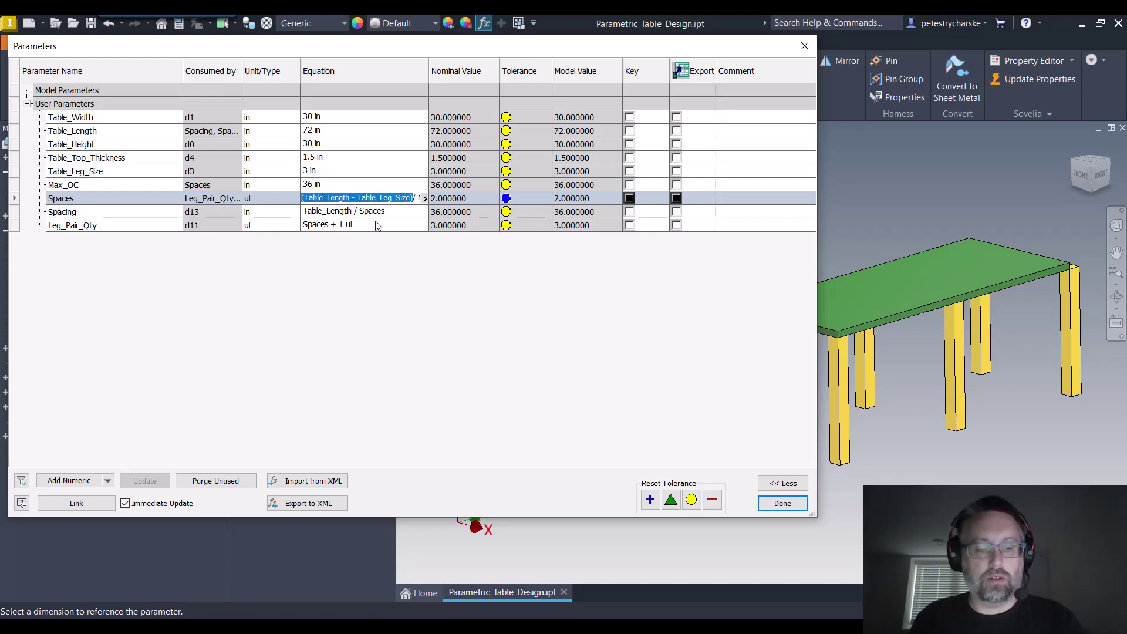
{"action": "key", "text": "Return"}
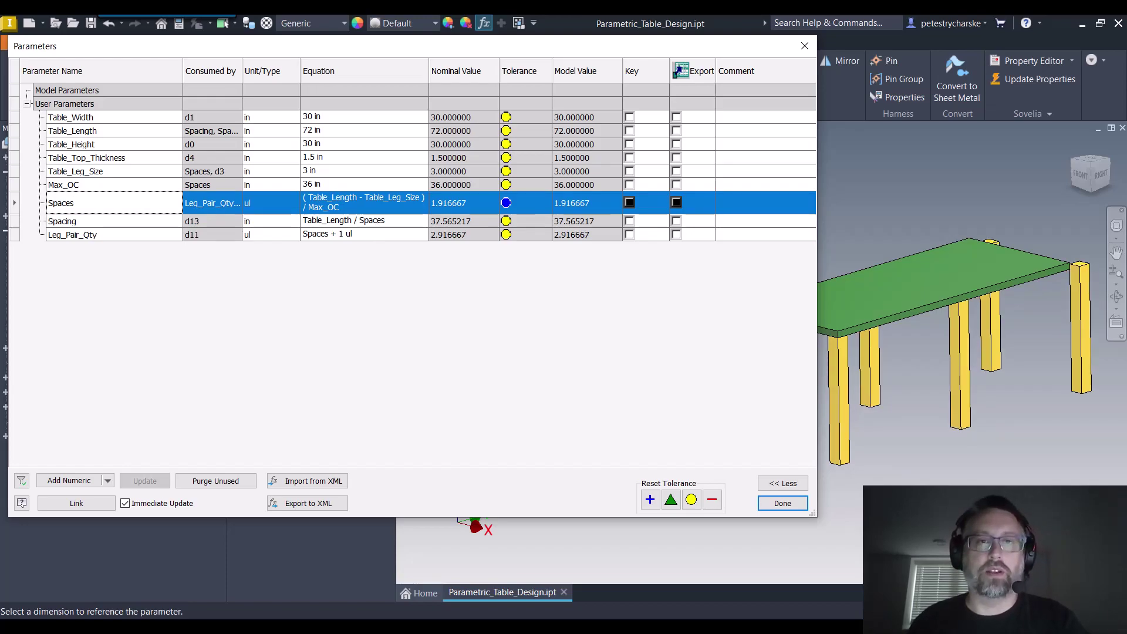
Step: Change the Spacing equation to ( Table_Length - Table_Leg_Size ) / Spaces
{"action": "left_click", "coordinate": [348, 222]}
{"action": "left_click_drag", "start_coordinate": [348, 222], "coordinate": [284, 221]}
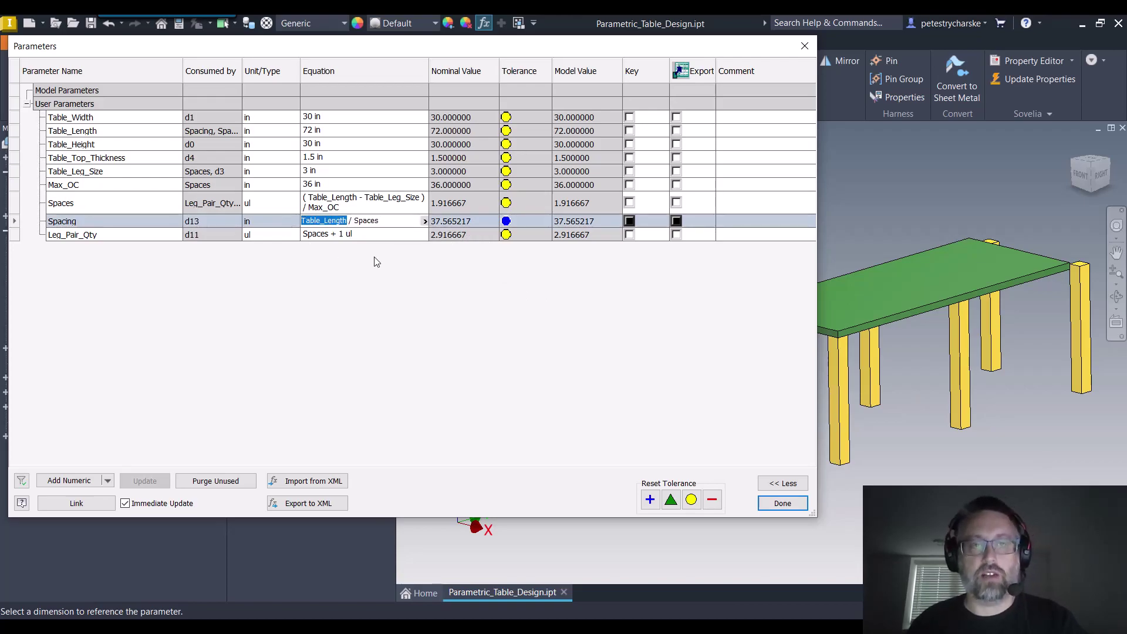
{"action": "type", "text": "(Table_Length - Table_Leg_Size)"}
{"action": "key", "text": "Return"}
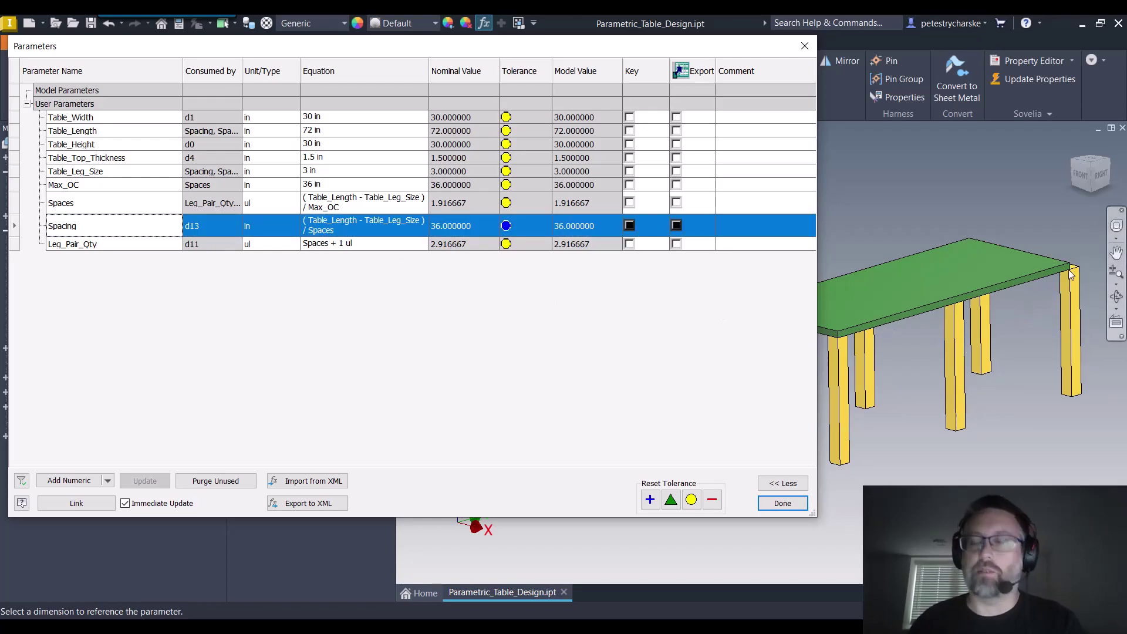
Step: Zoom out to view the whole table, then switch to the Chrome functions help page
{"action": "scroll", "coordinate": [1078, 268], "scroll_direction": "up", "scroll_amount": 5}
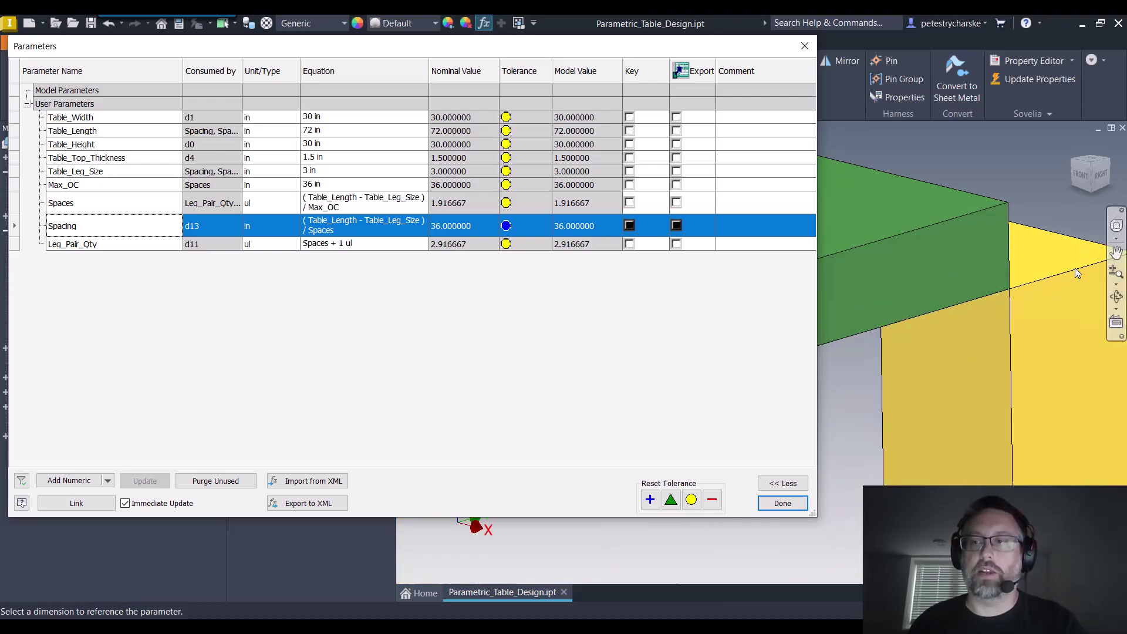
{"action": "scroll", "coordinate": [1002, 274], "scroll_direction": "down", "scroll_amount": 5}
{"action": "middle_click_drag", "start_coordinate": [1001, 276], "coordinate": [1019, 290]}
{"action": "scroll", "coordinate": [1010, 293], "scroll_direction": "down", "scroll_amount": 2}
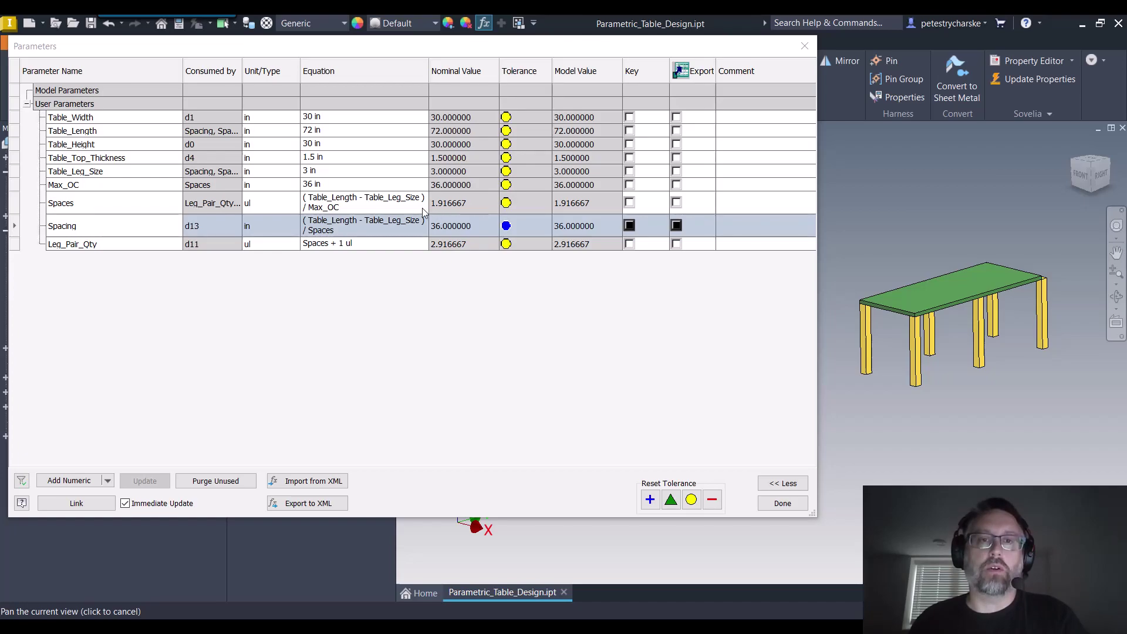
{"action": "key", "text": "alt+Tab"}
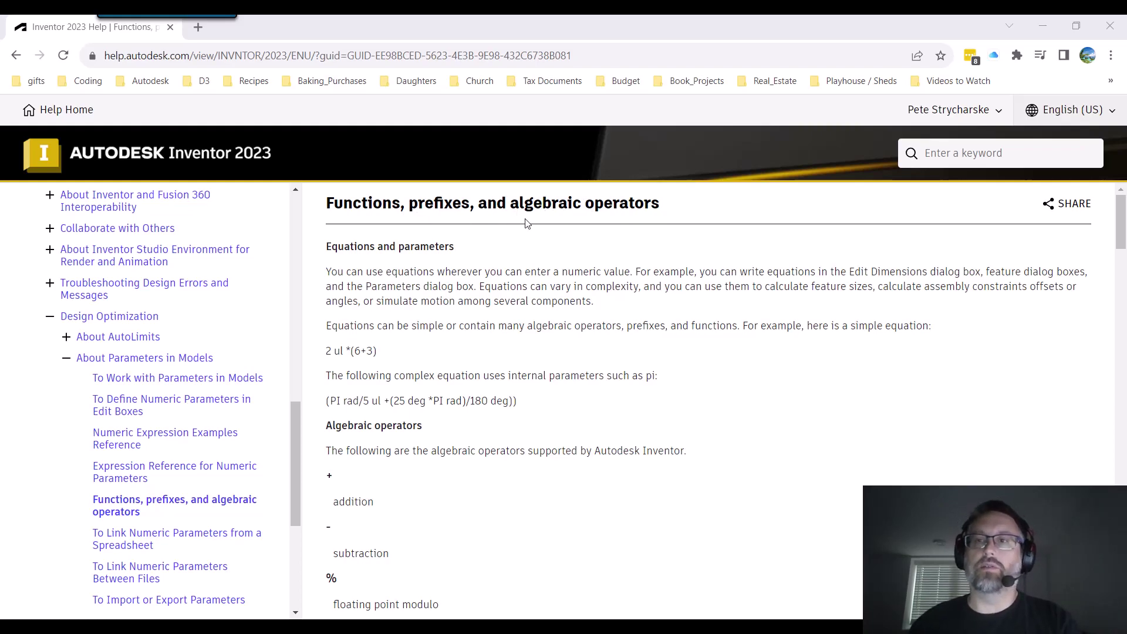
Step: Scroll the help page past operators and prefixes to the Functions table with floor, ceil, round
{"action": "scroll", "coordinate": [561, 212], "scroll_direction": "down", "scroll_amount": 3}
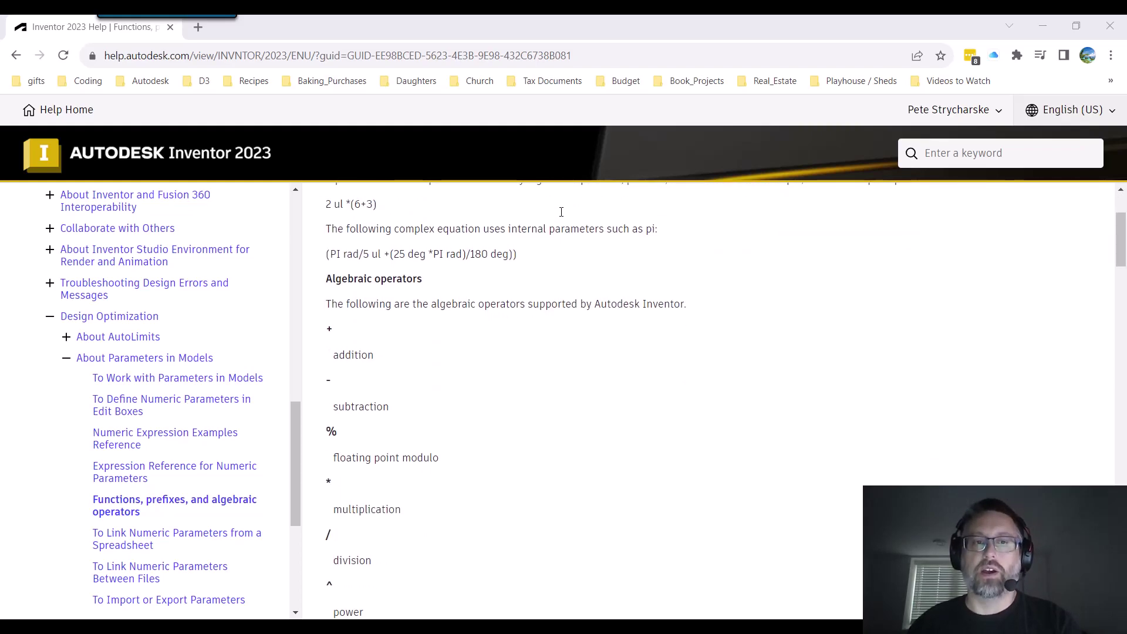
{"action": "scroll", "coordinate": [561, 212], "scroll_direction": "down", "scroll_amount": 10}
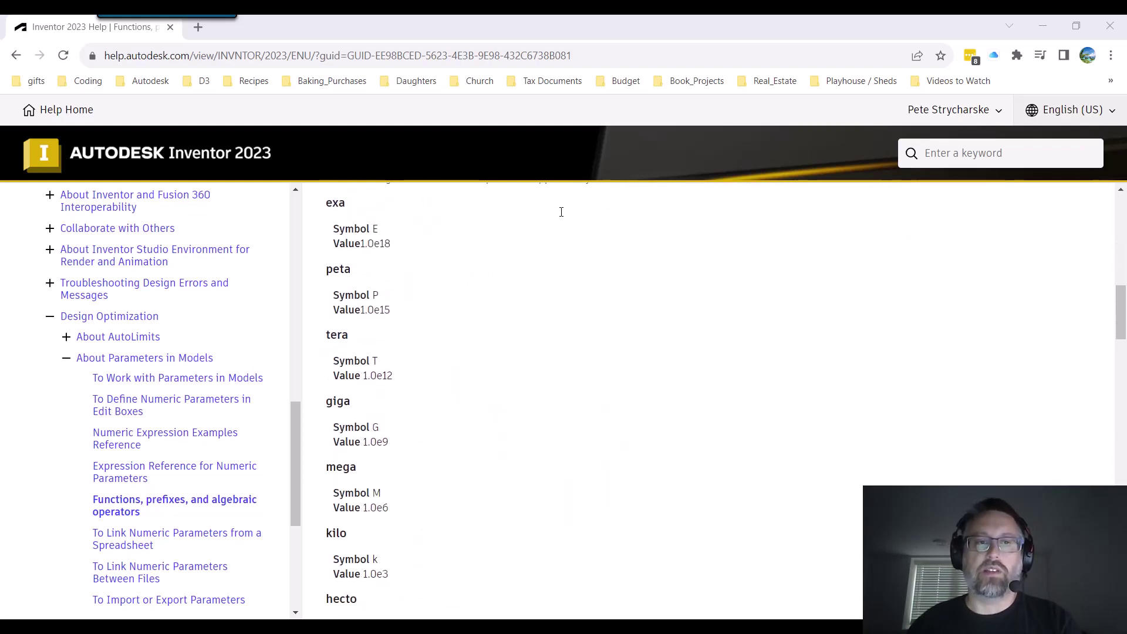
{"action": "scroll", "coordinate": [561, 212], "scroll_direction": "down", "scroll_amount": 13}
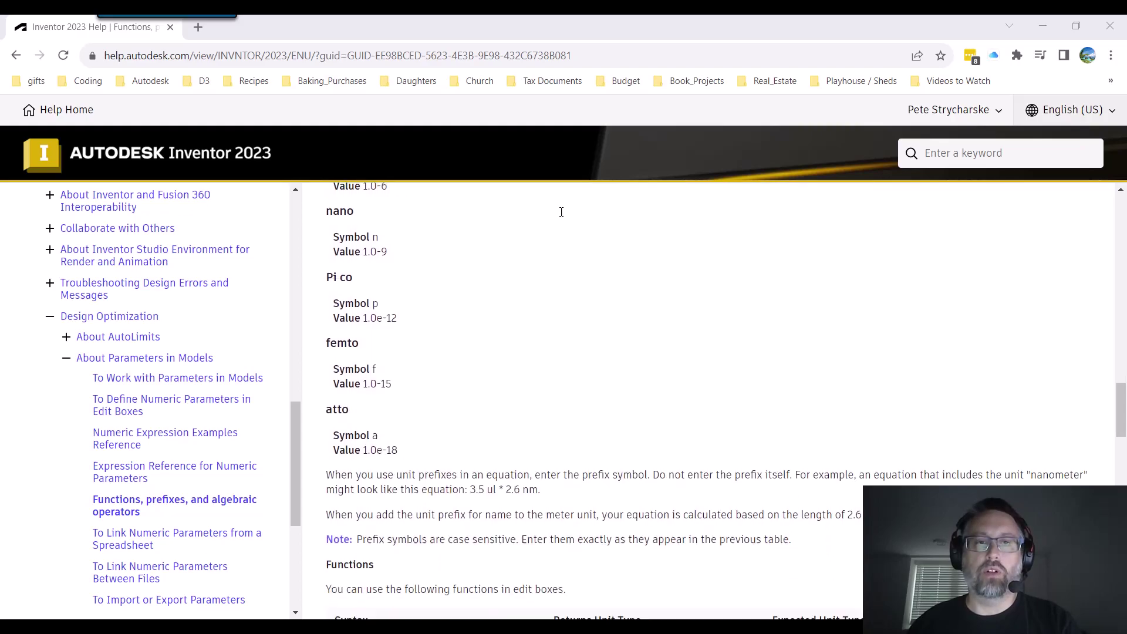
{"action": "scroll", "coordinate": [561, 212], "scroll_direction": "down", "scroll_amount": 7}
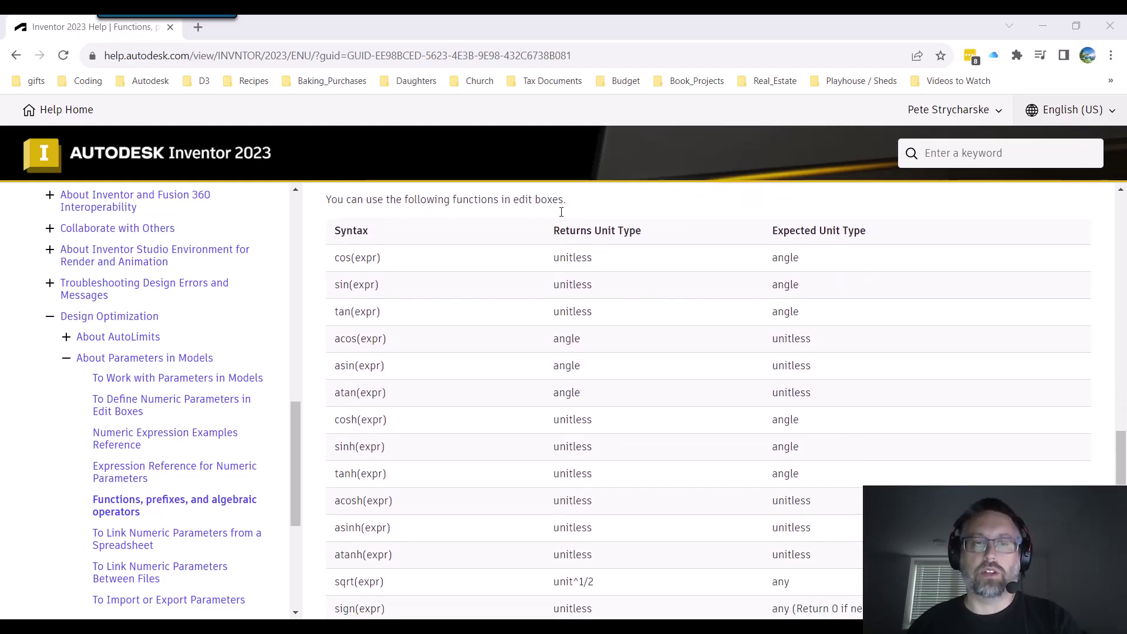
{"action": "scroll", "coordinate": [561, 212], "scroll_direction": "down", "scroll_amount": 5}
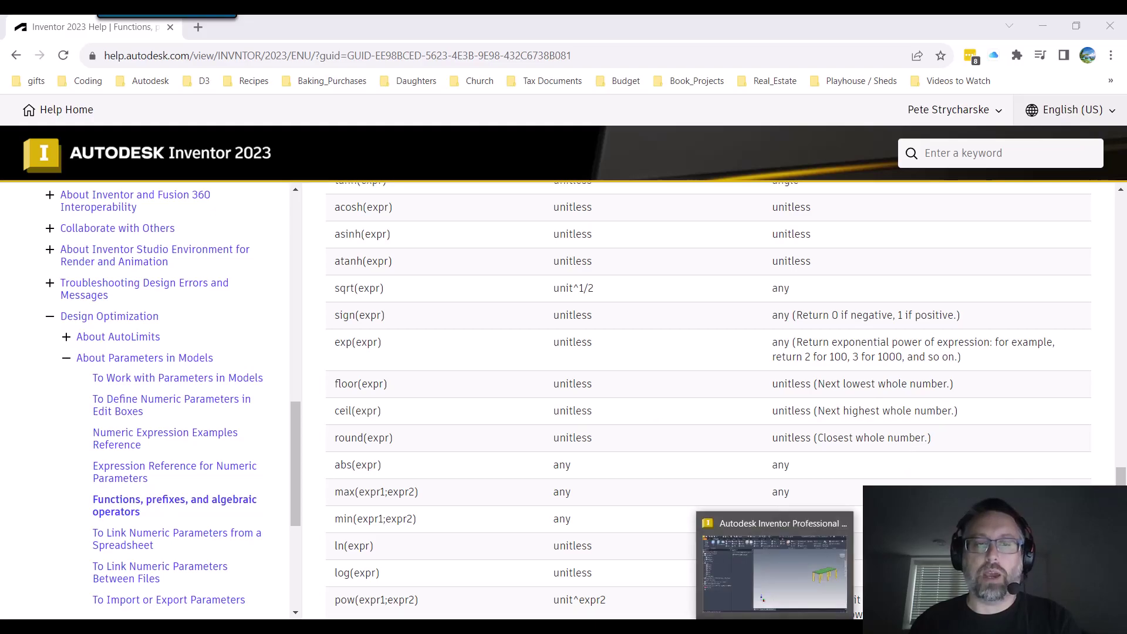
Step: Change the Spaces equation to ceil(( Table_Length - Table_Leg_Size ) / Max_OC), evaluating to 2
{"action": "left_click", "coordinate": [774, 564]}
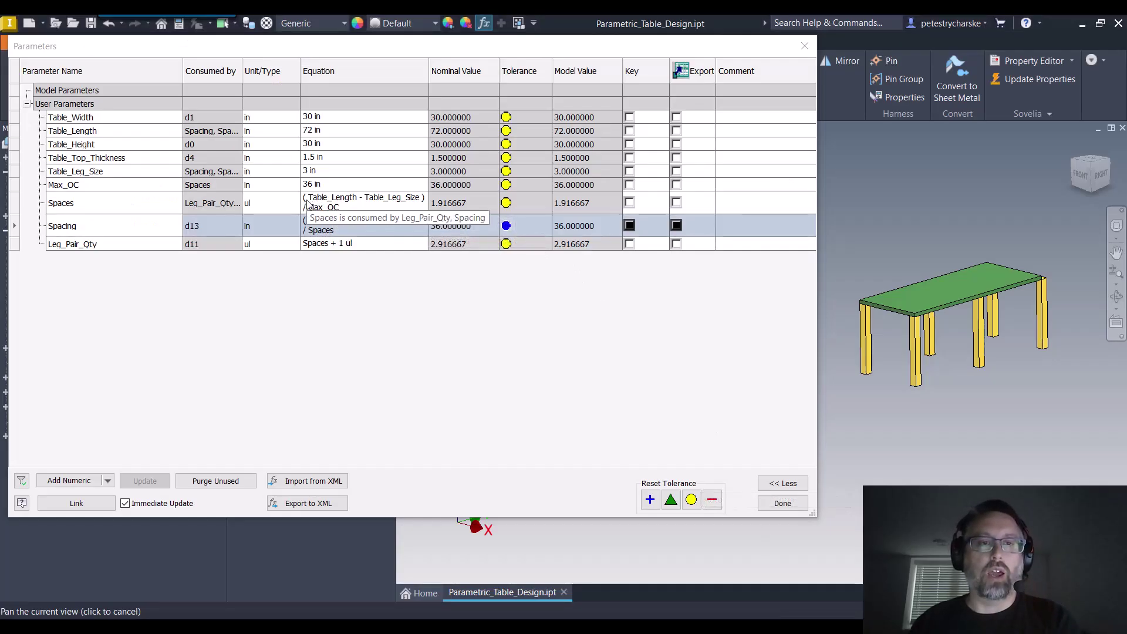
{"action": "left_click", "coordinate": [330, 208]}
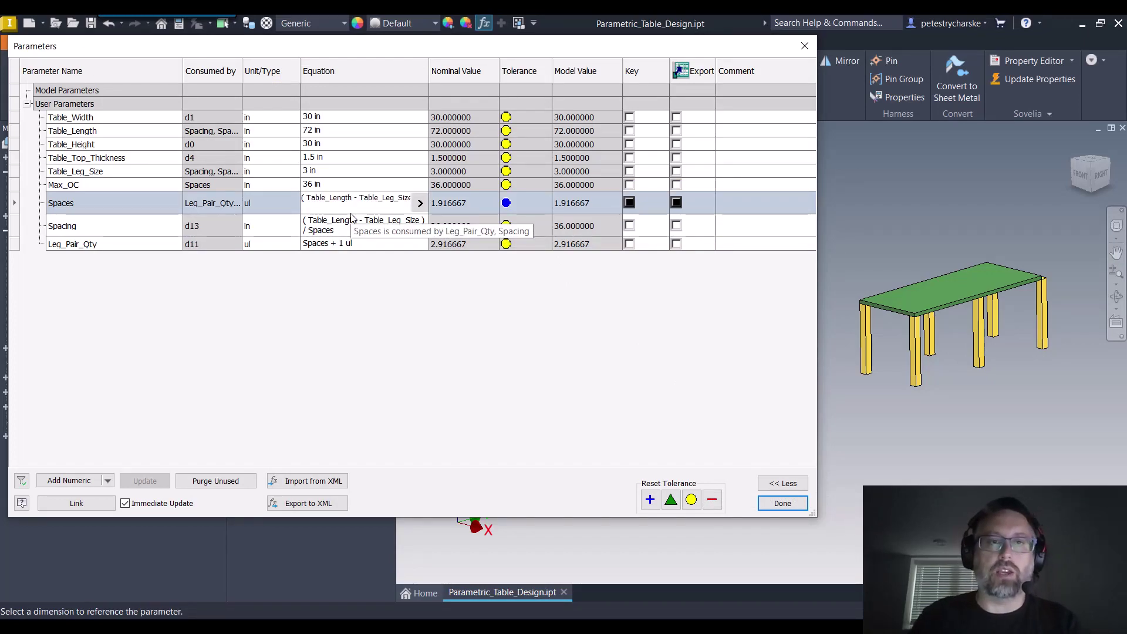
{"action": "type", "text": "ceil"}
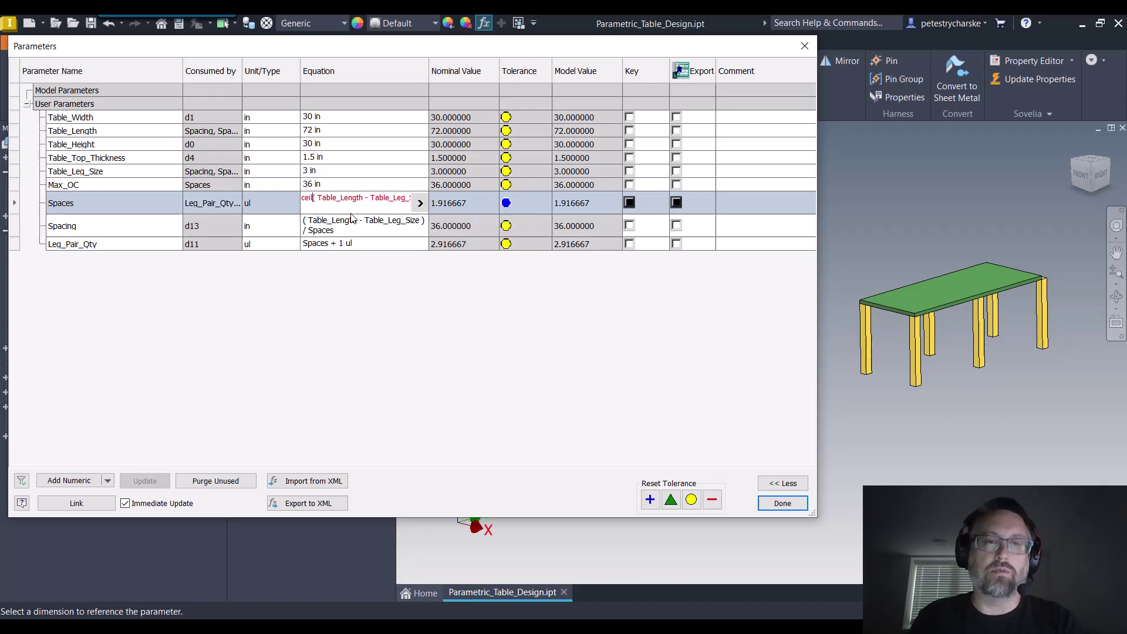
{"action": "type", "text": "("}
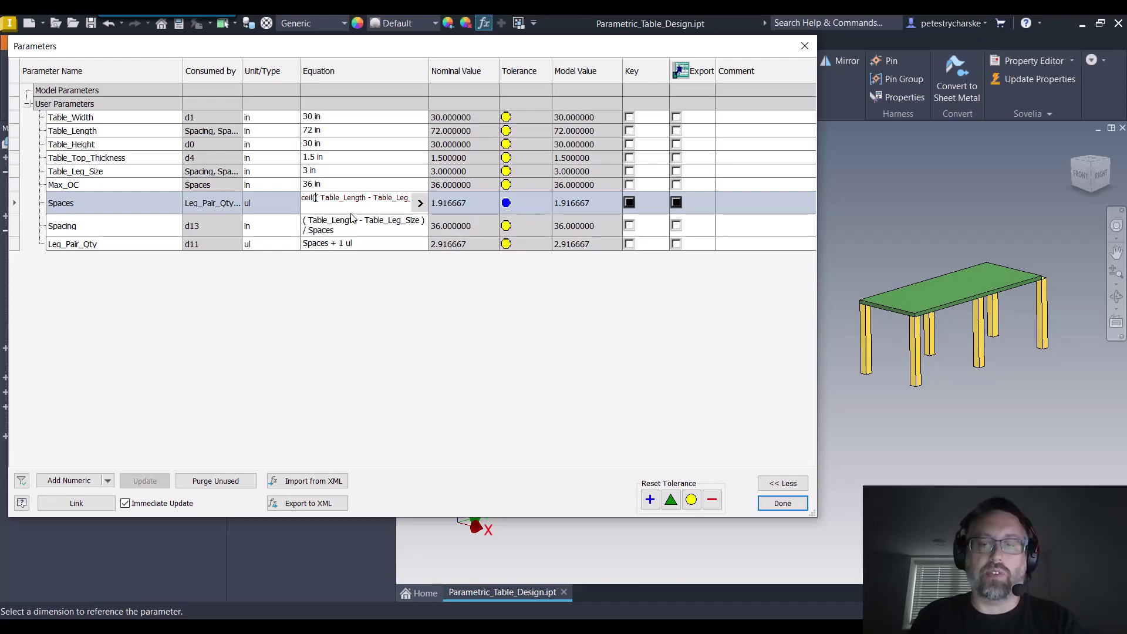
{"action": "key", "text": "End"}
{"action": "type", "text": ")"}
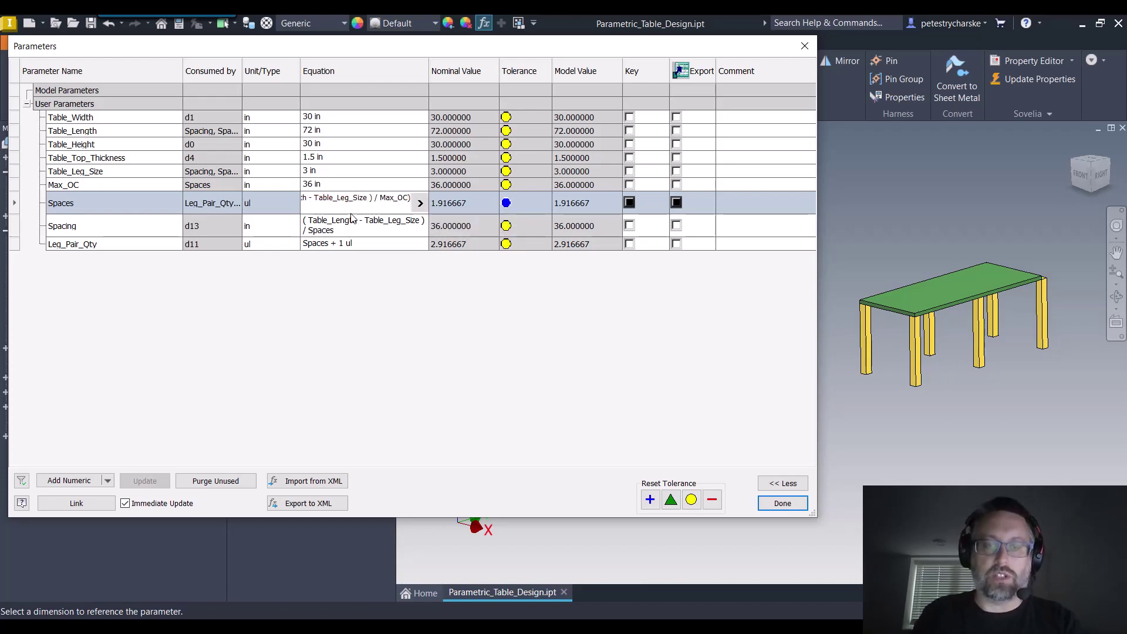
{"action": "key", "text": "Return"}
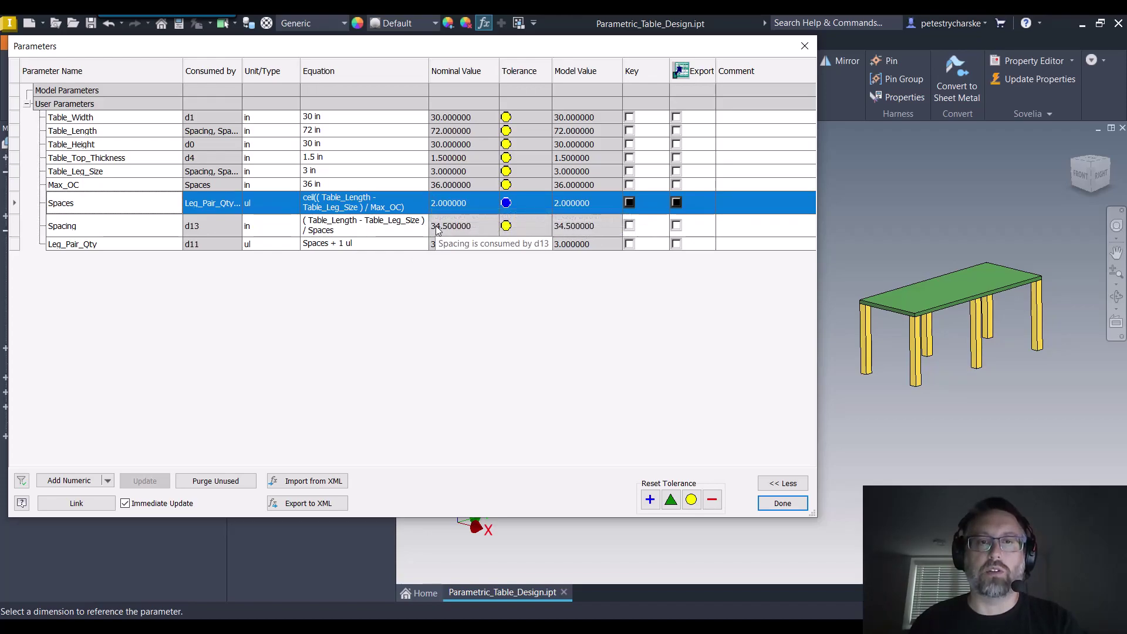
Step: Pan to check the 3 leg pairs at 34.5 in, then begin editing Table_Length
{"action": "scroll", "coordinate": [1031, 298], "scroll_direction": "down", "scroll_amount": 5}
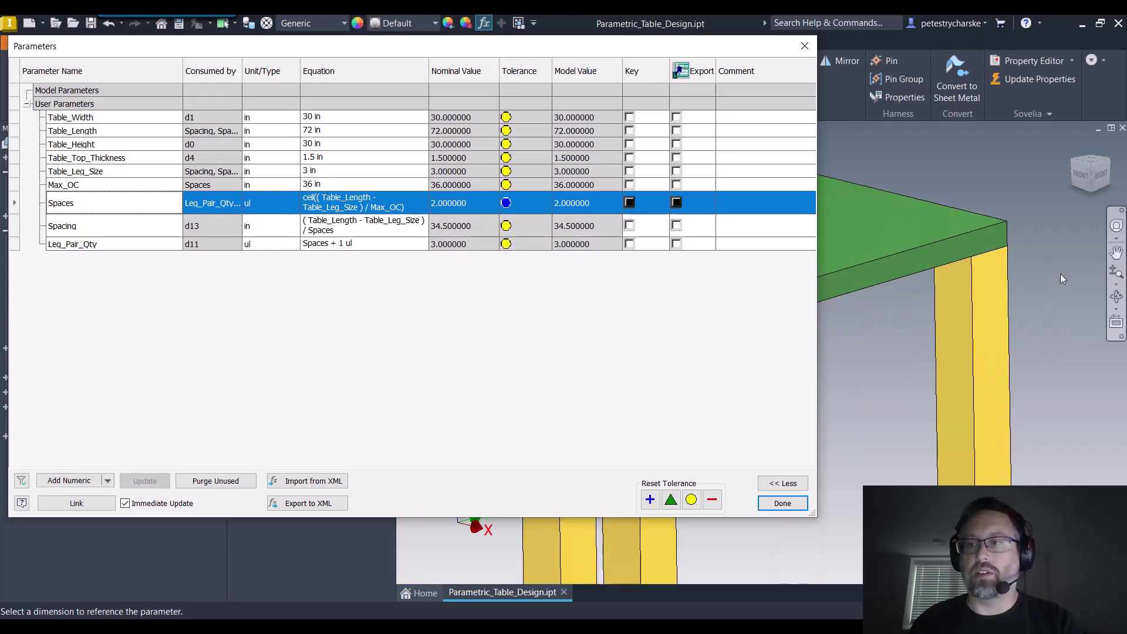
{"action": "scroll", "coordinate": [1026, 273], "scroll_direction": "up", "scroll_amount": 6}
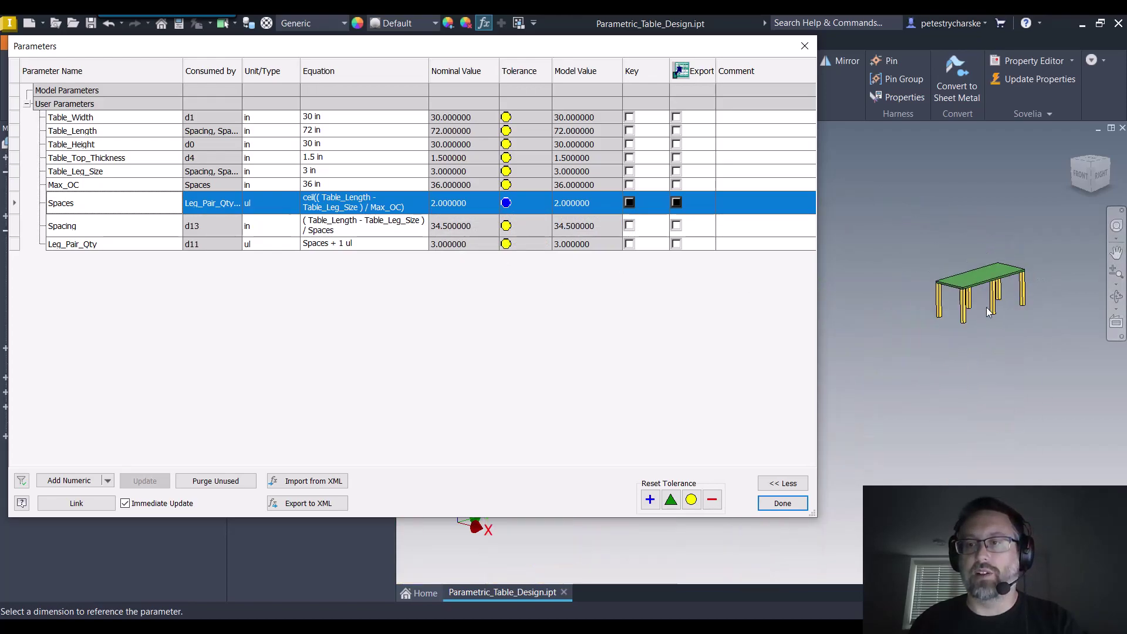
{"action": "scroll", "coordinate": [988, 311], "scroll_direction": "down", "scroll_amount": 3}
{"action": "middle_click_drag", "start_coordinate": [988, 311], "coordinate": [965, 374]}
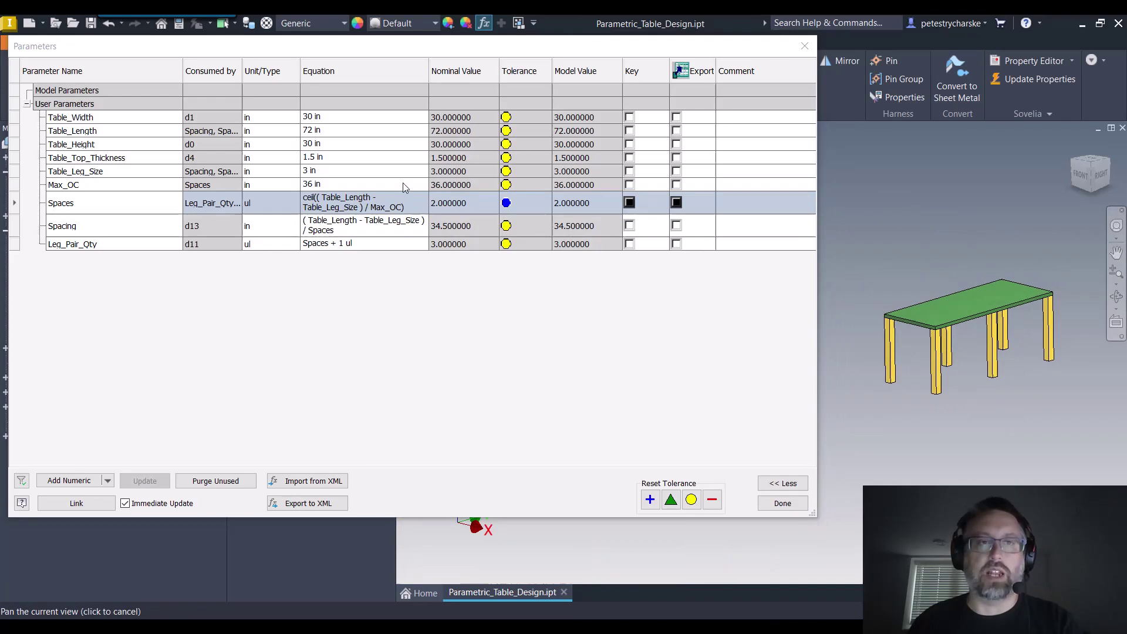
{"action": "left_click", "coordinate": [323, 130]}
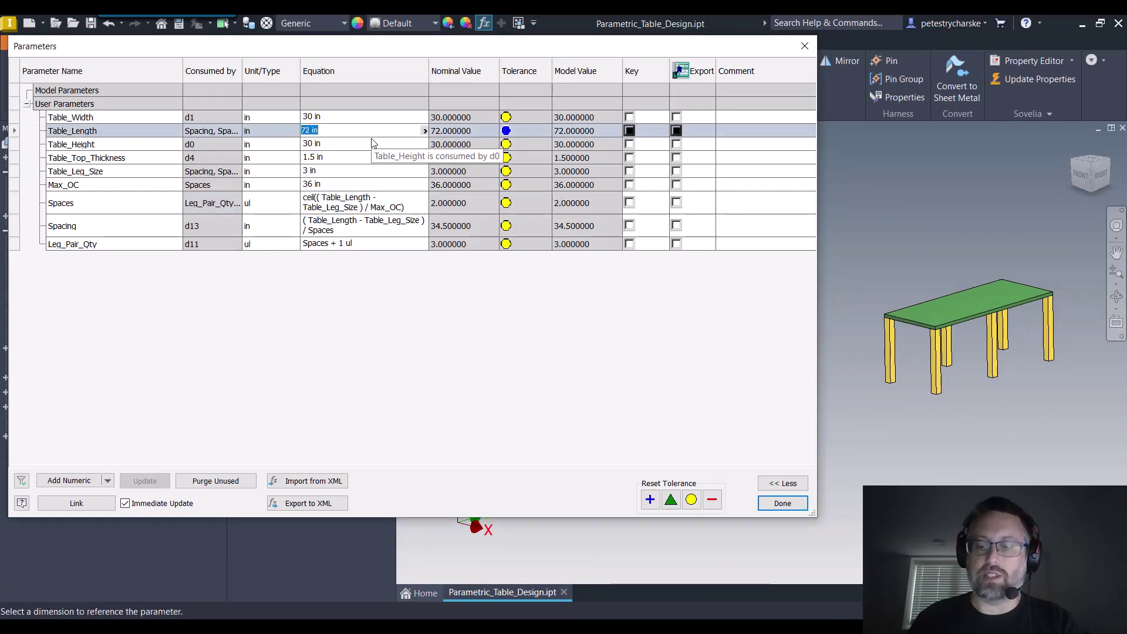
Step: Set Table_Length to 84 in, then 120 in, producing five leg pairs 29.25 in apart
{"action": "type", "text": "84"}
{"action": "key", "text": "Return"}
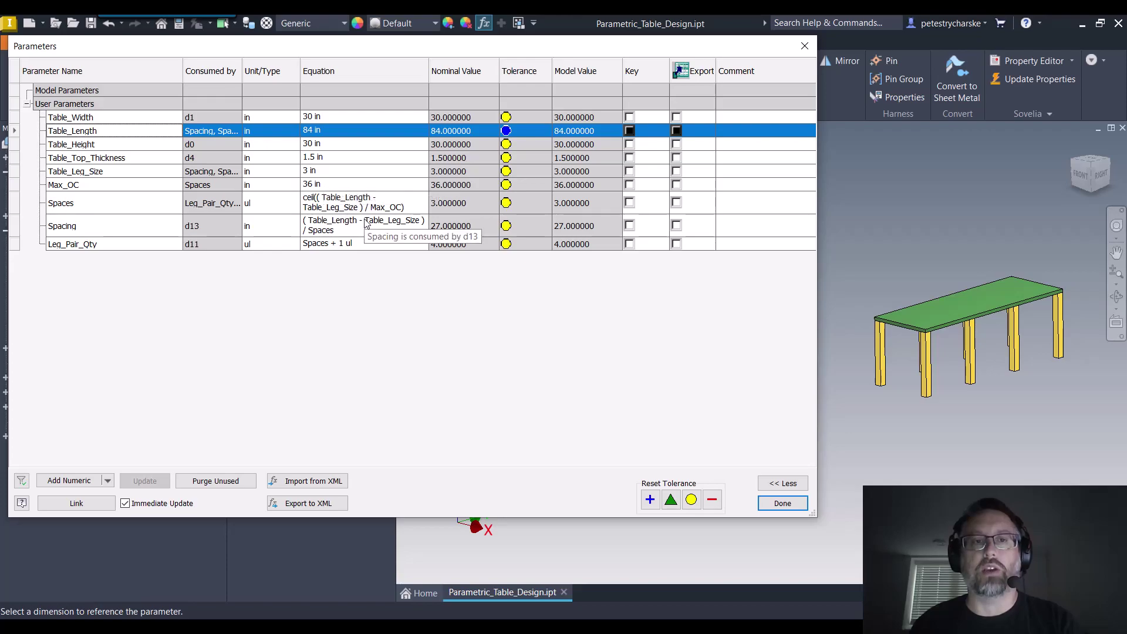
{"action": "left_click", "coordinate": [359, 132]}
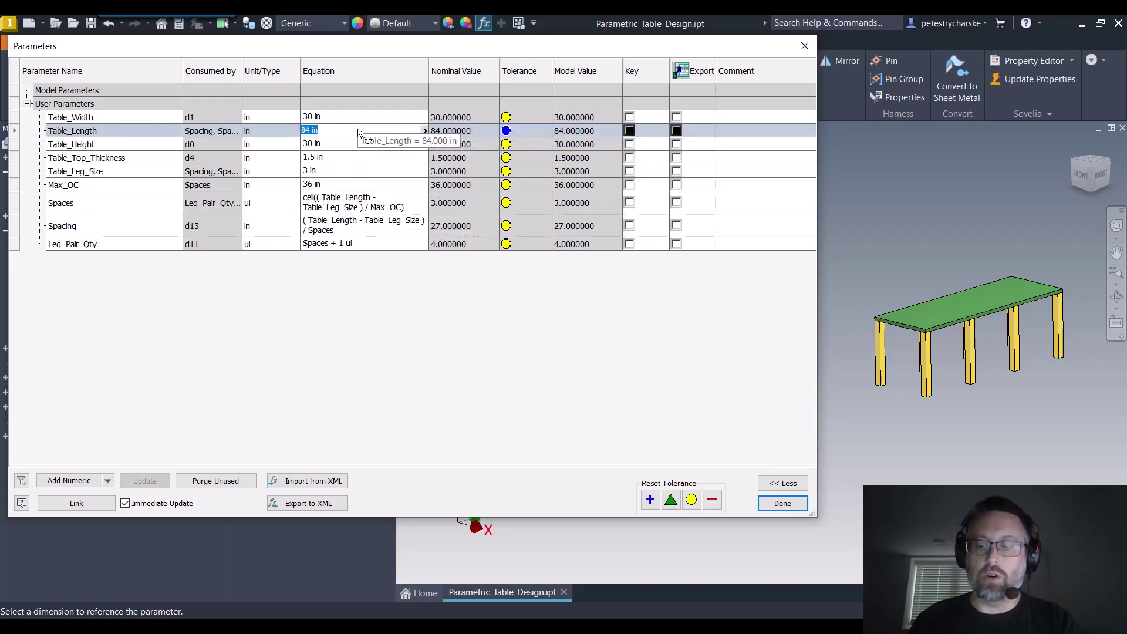
{"action": "type", "text": "120"}
{"action": "key", "text": "Return"}
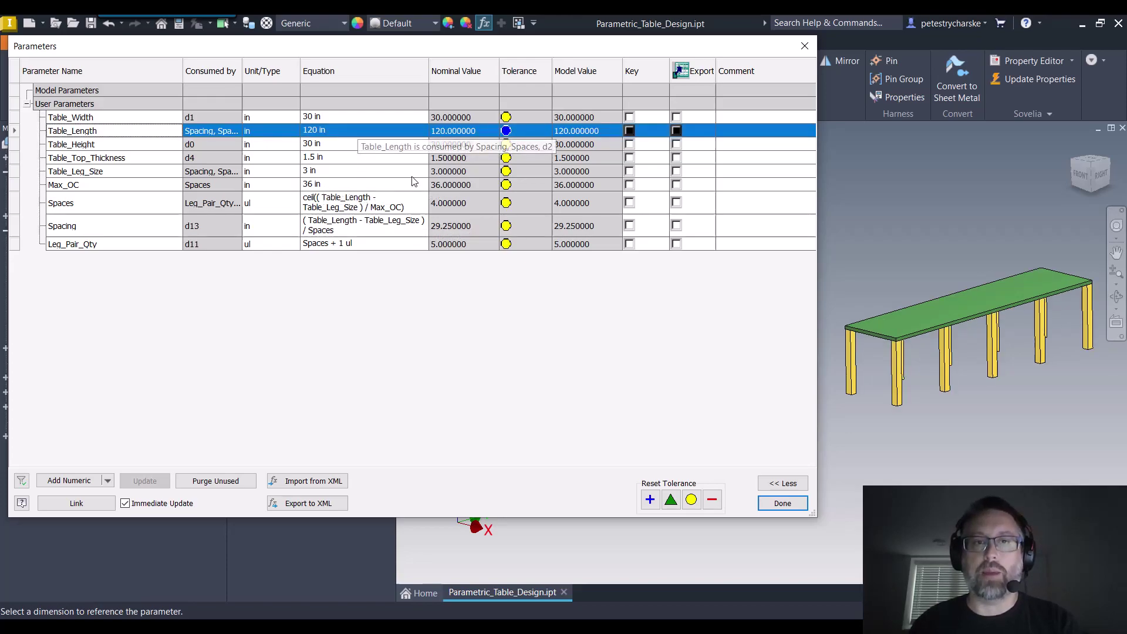